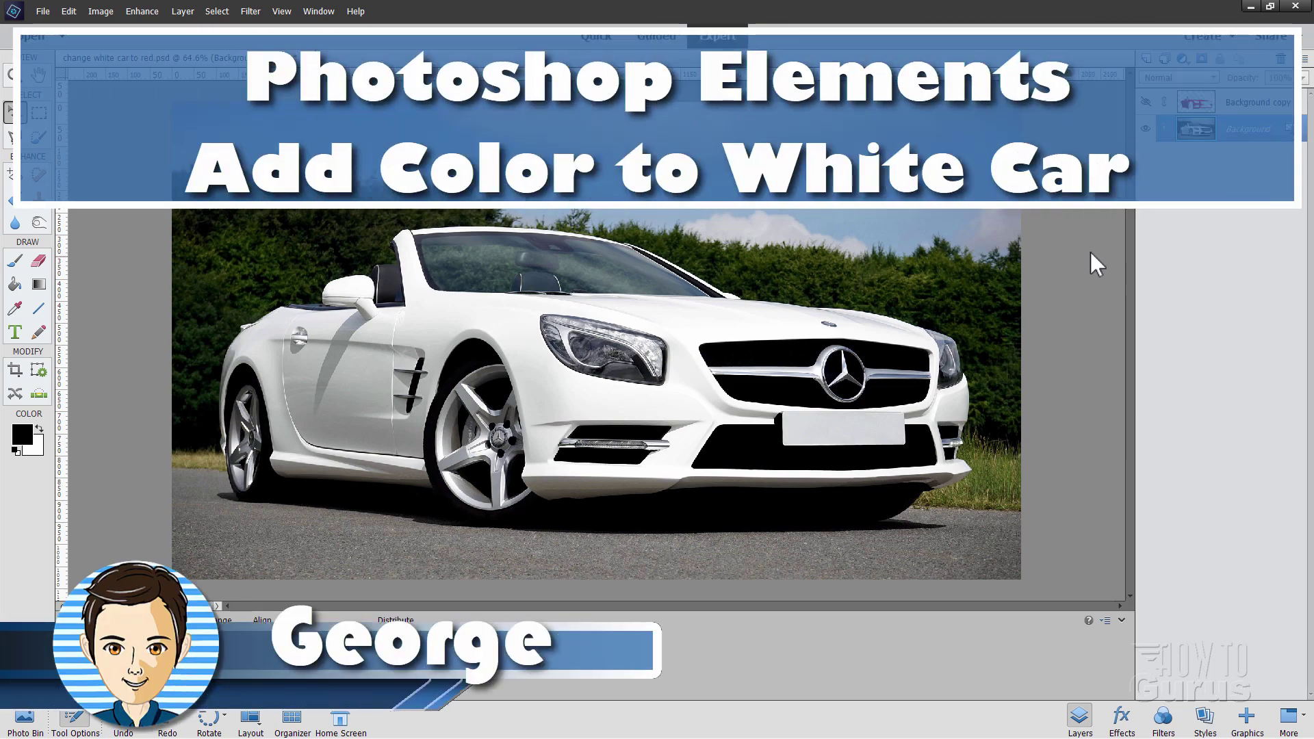
Make the Background copy layer visible to reveal the red-recoloured convertible
click(1146, 103)
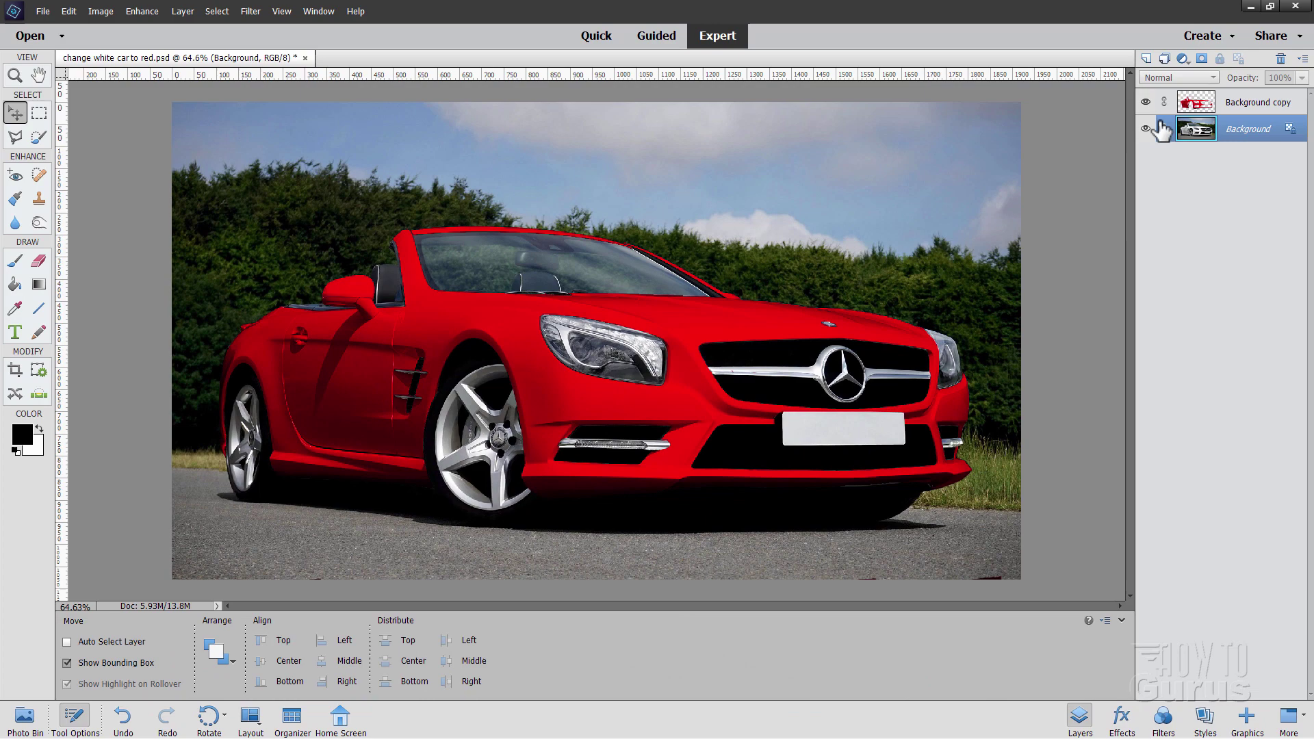
Delete the red Background copy layer
click(1244, 104)
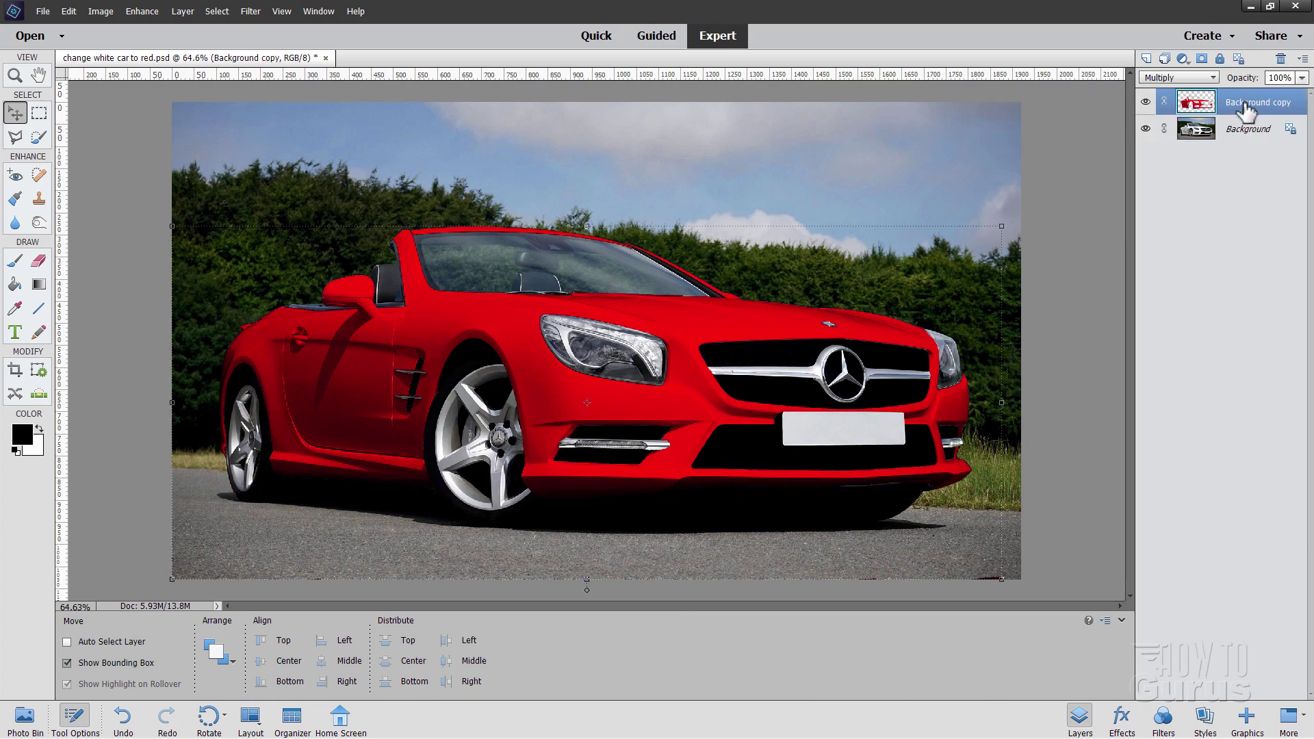
click(1280, 59)
click(626, 279)
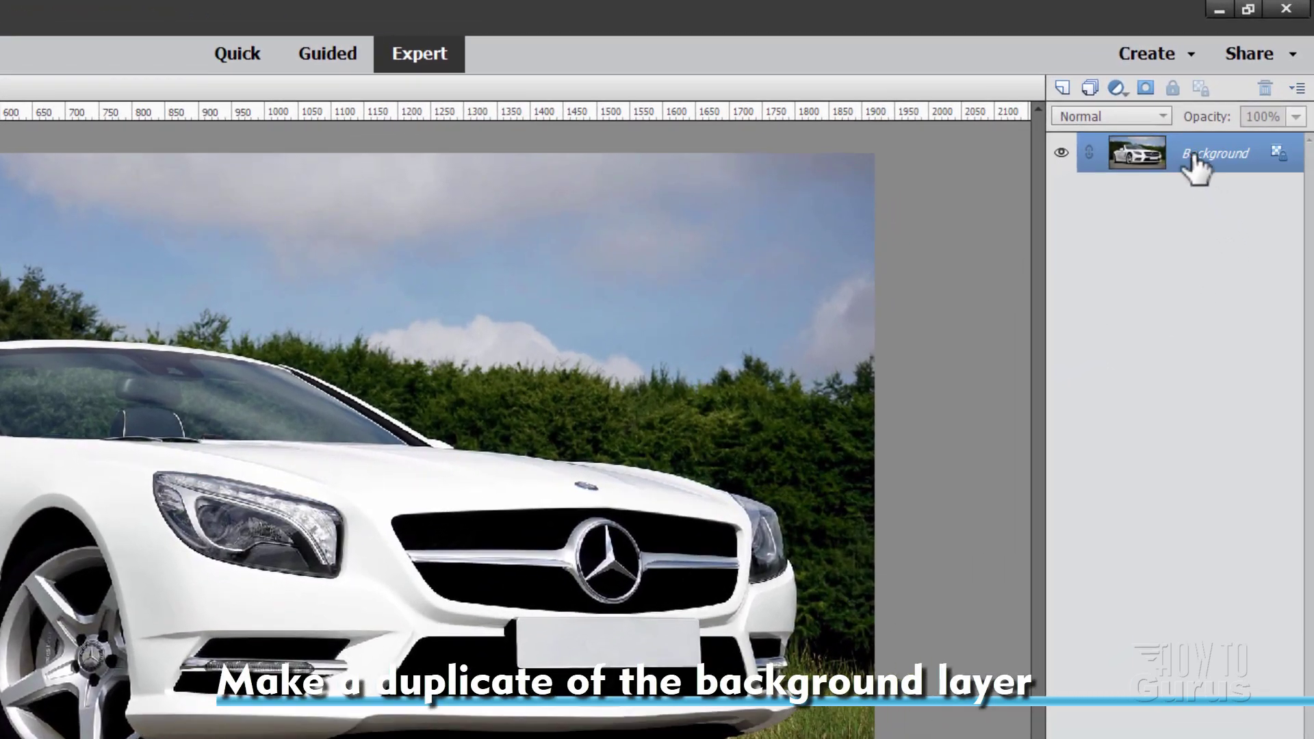
Duplicate the Background layer into a new Background copy
right_click(1196, 164)
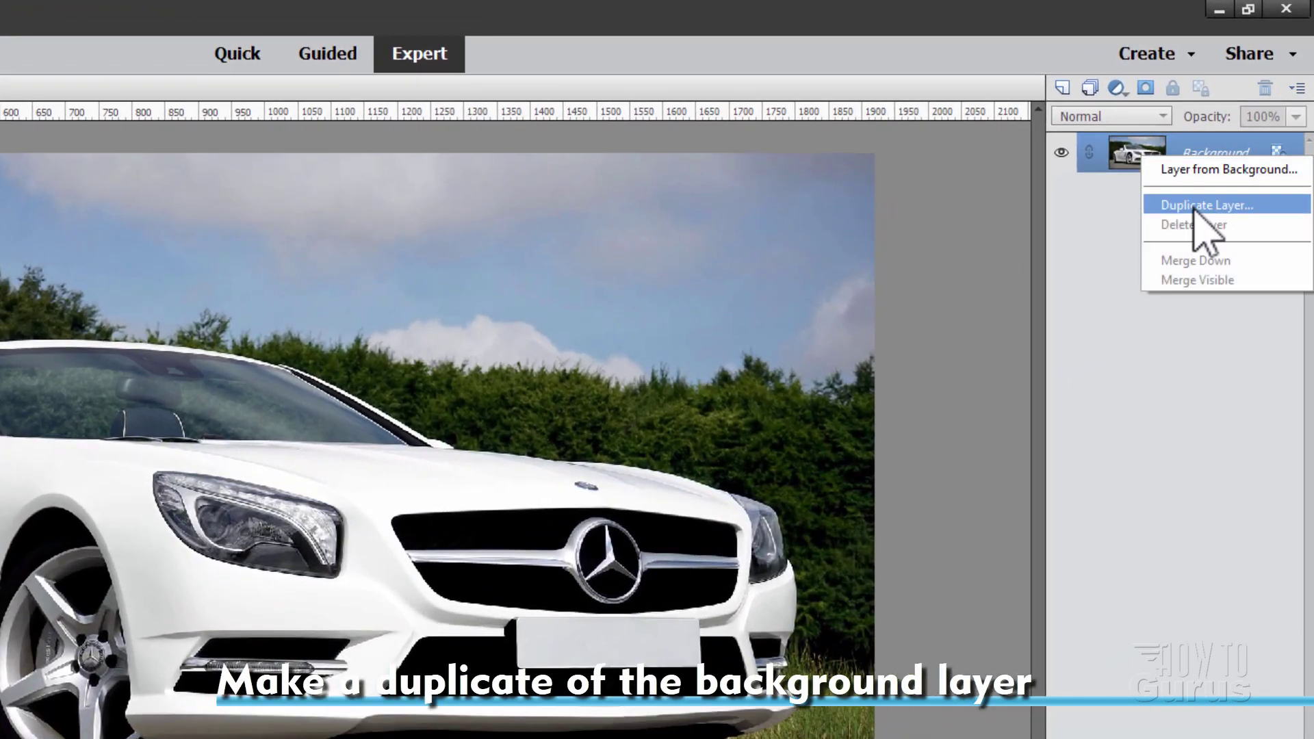
click(1202, 204)
click(510, 336)
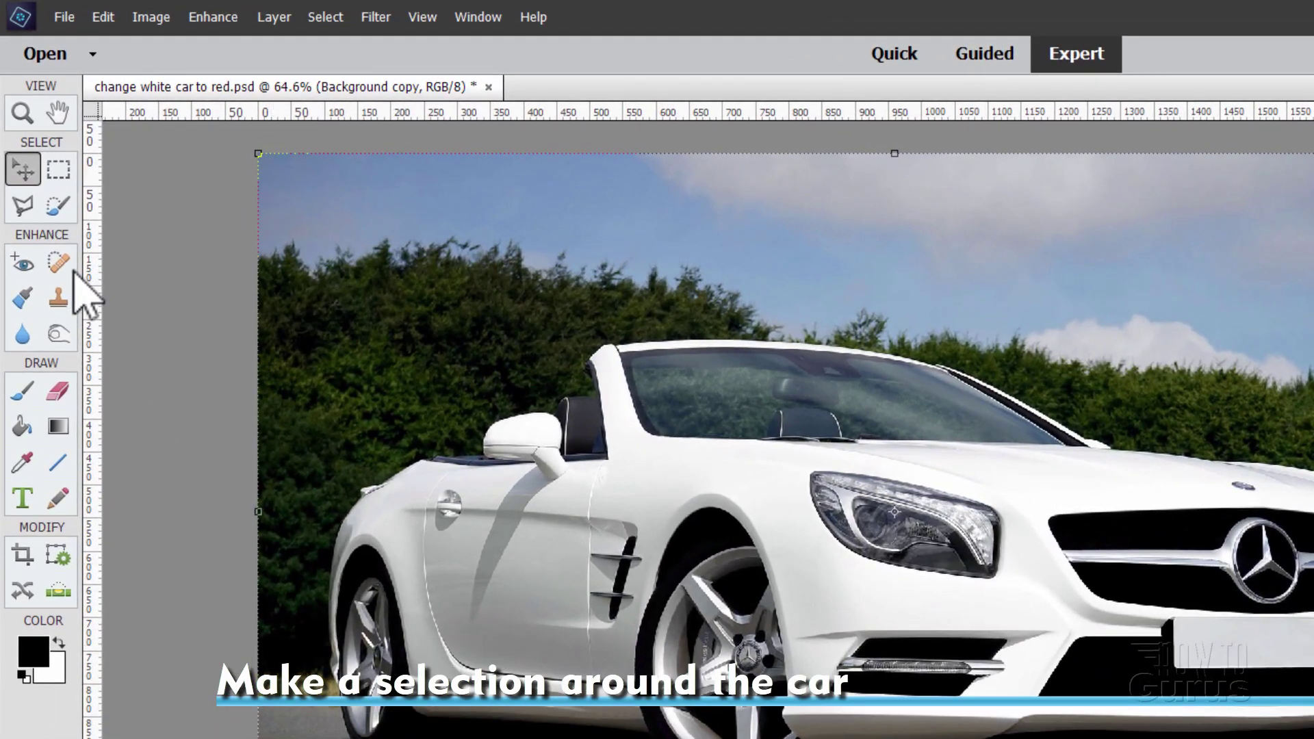
Select the Lasso tool and set its Feather to 1 px
click(22, 205)
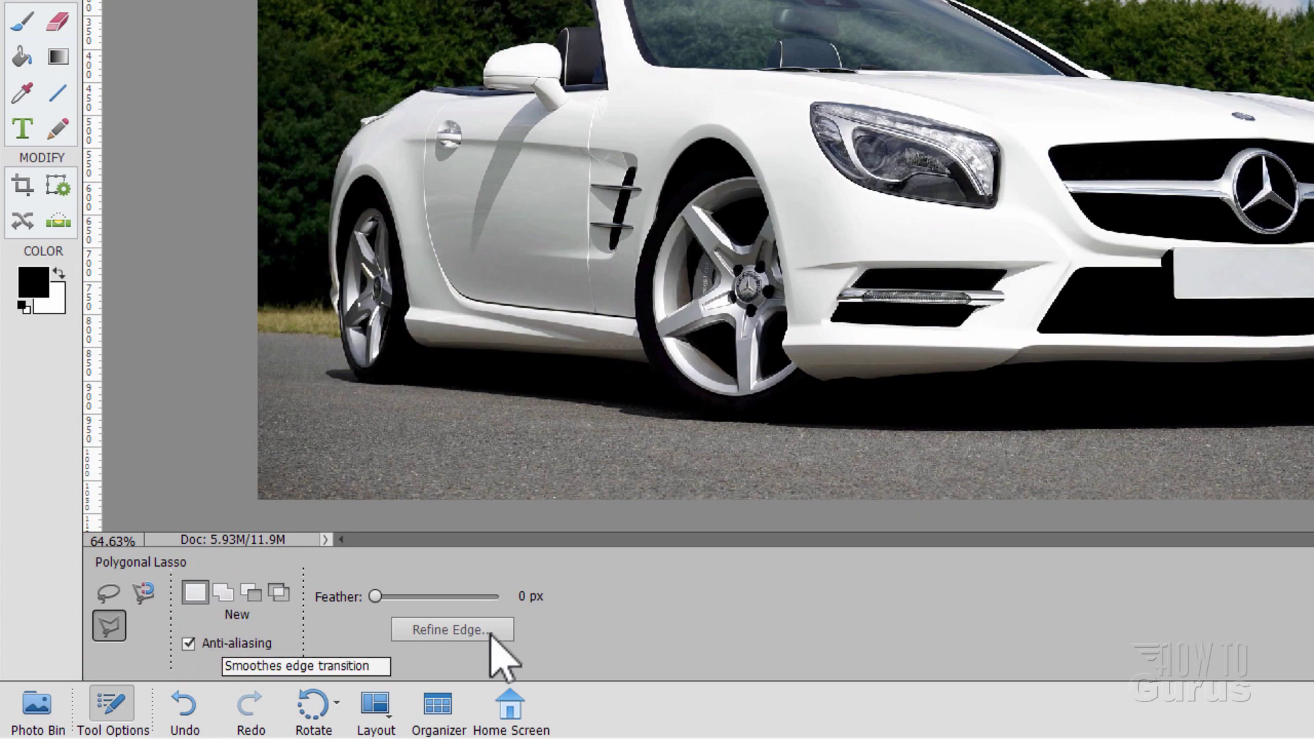
click(534, 597)
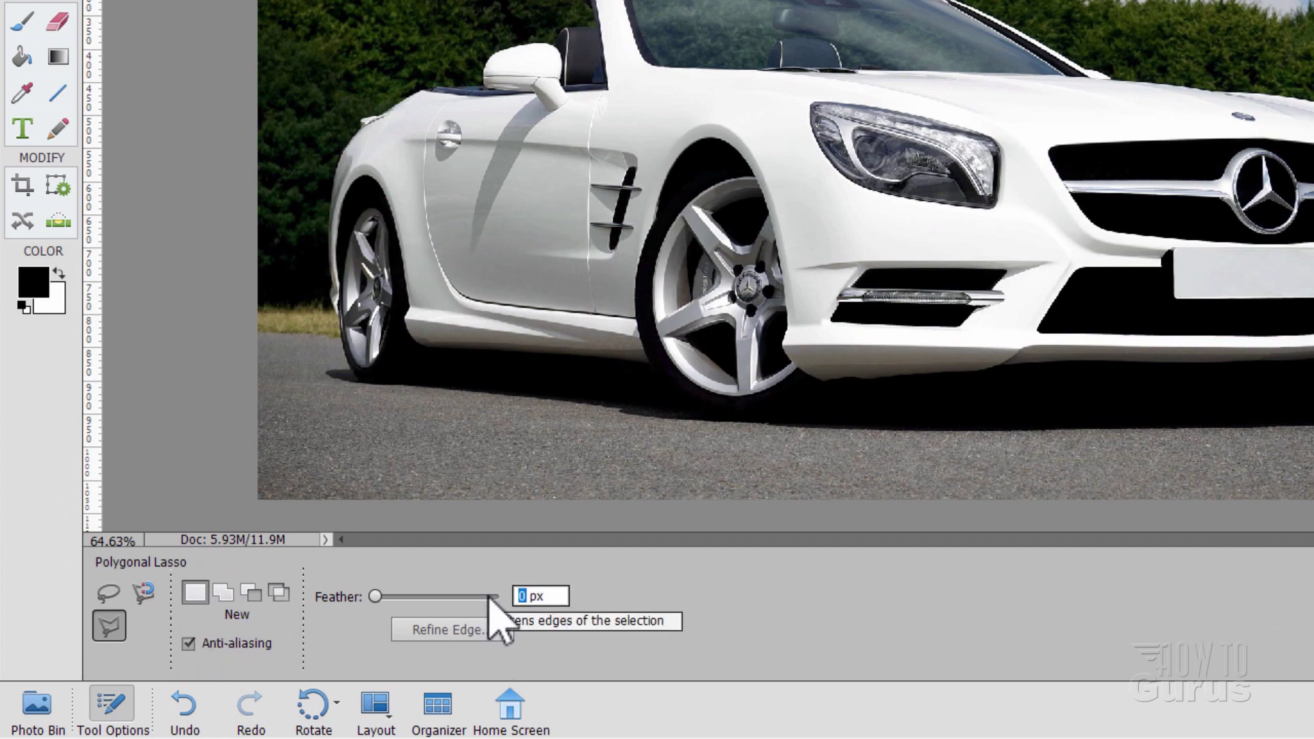
text(1)
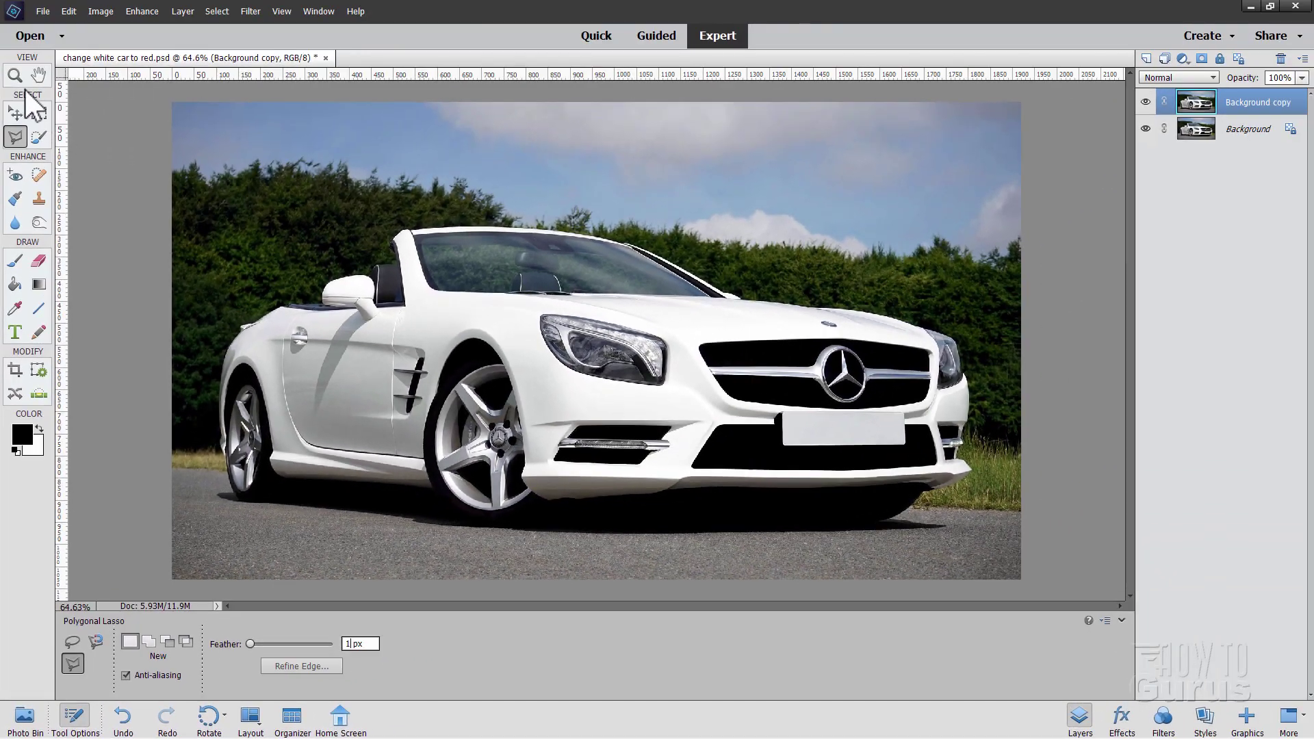
Zoom to 300% near the side mirror and switch to the Polygonal Lasso
click(25, 81)
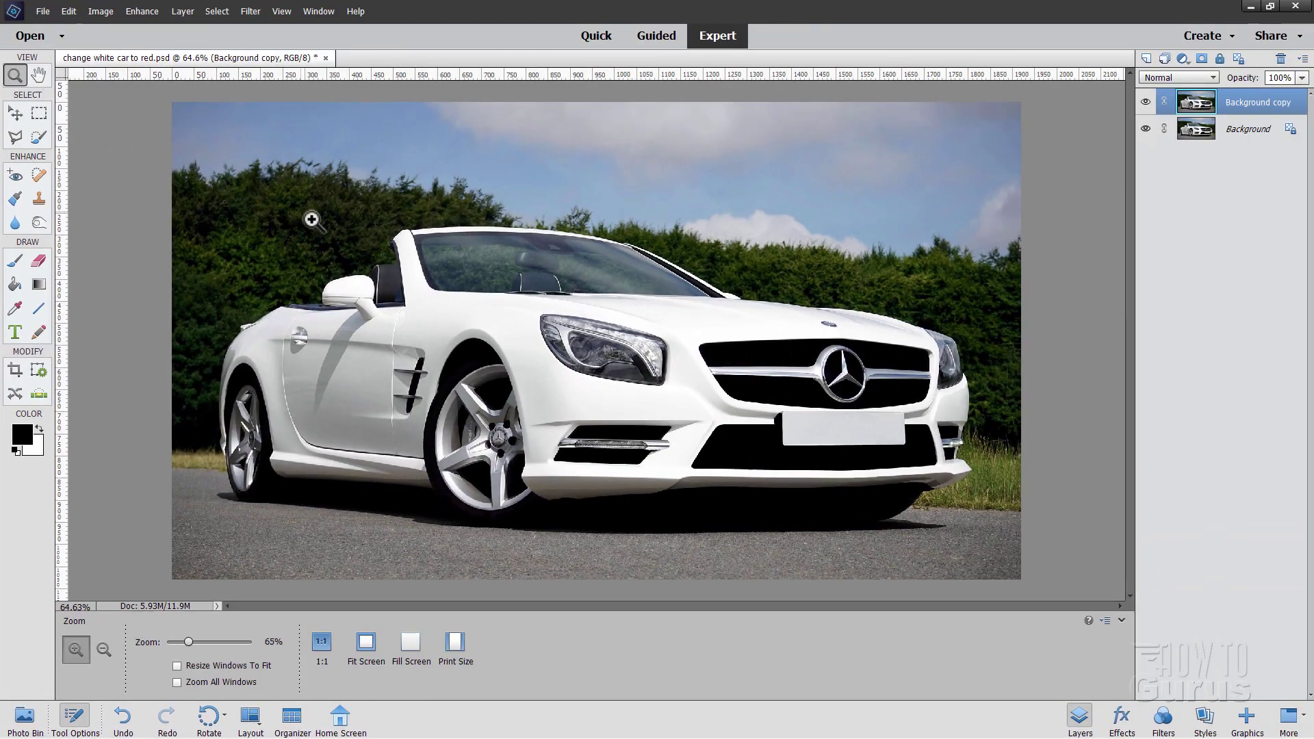
click(282, 305)
click(265, 310)
click(254, 314)
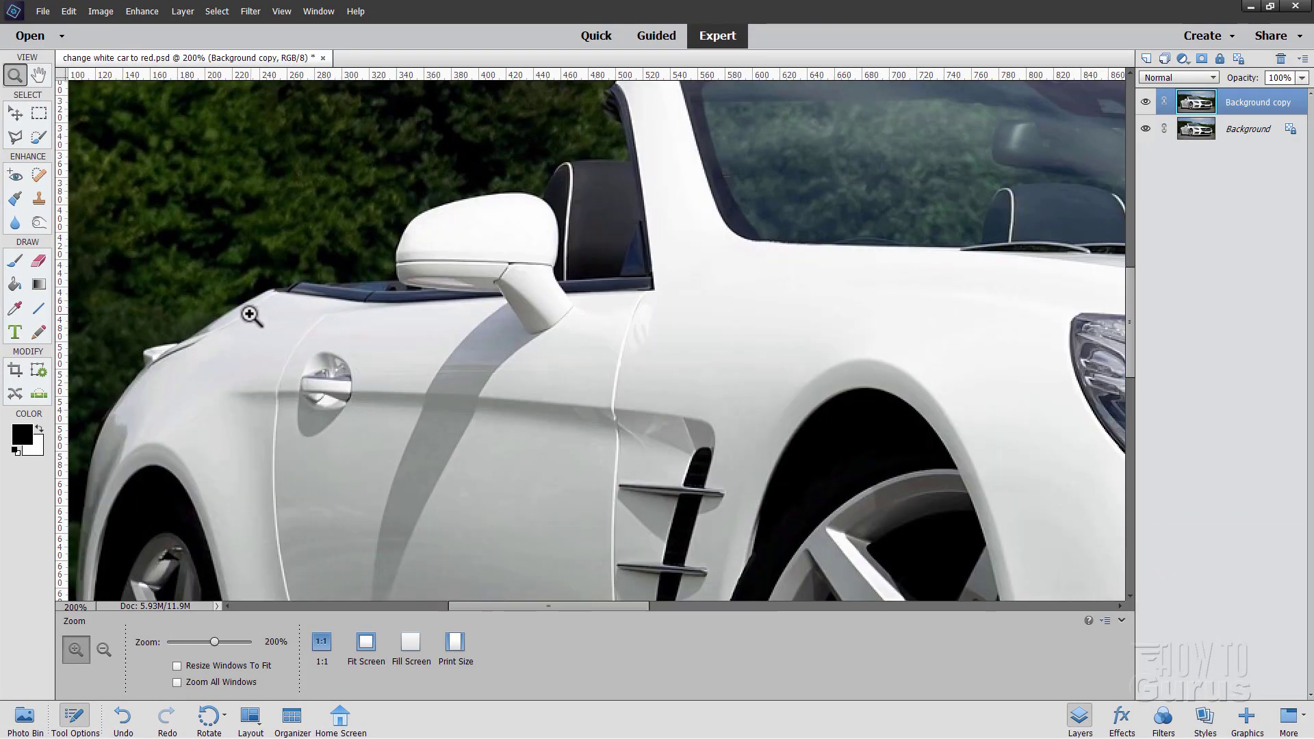
click(244, 314)
drag(475, 605, 437, 606)
click(16, 136)
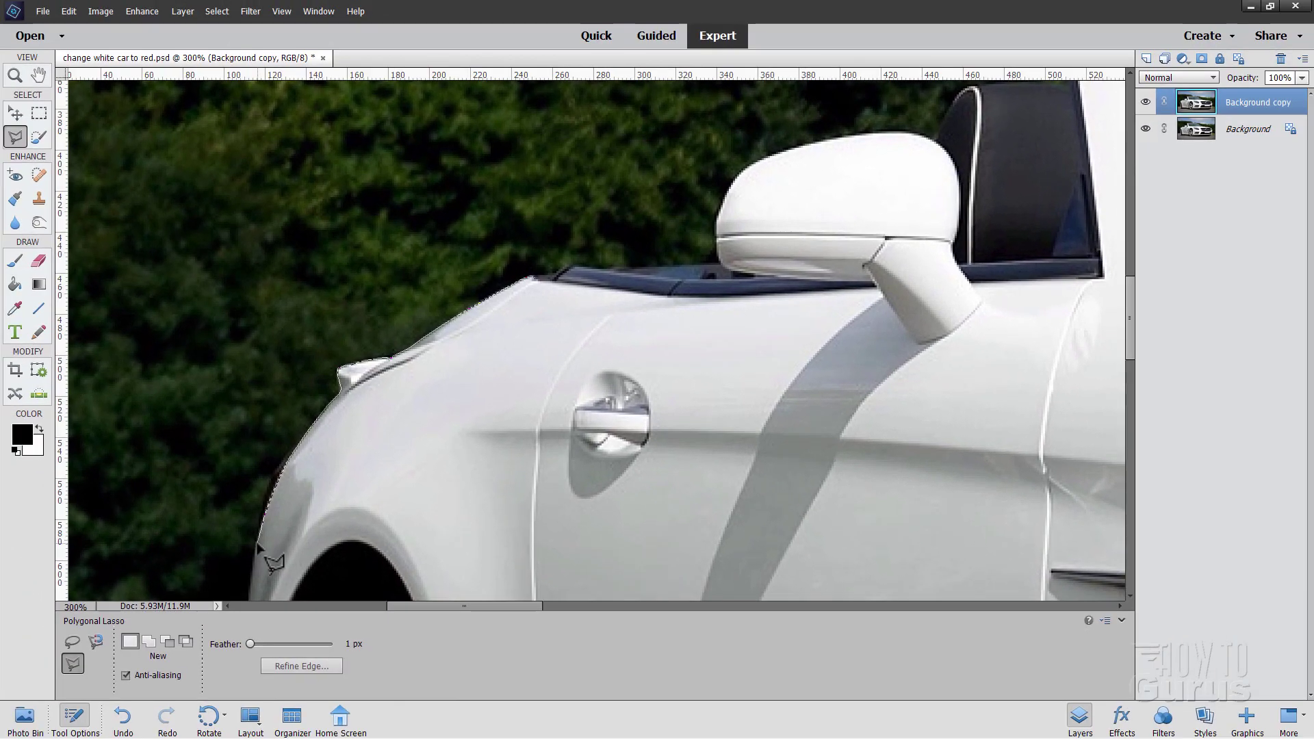
Pan down the rear wheel arch and trace points along the sill's bottom edge
key(space)
drag(258, 547, 360, 100)
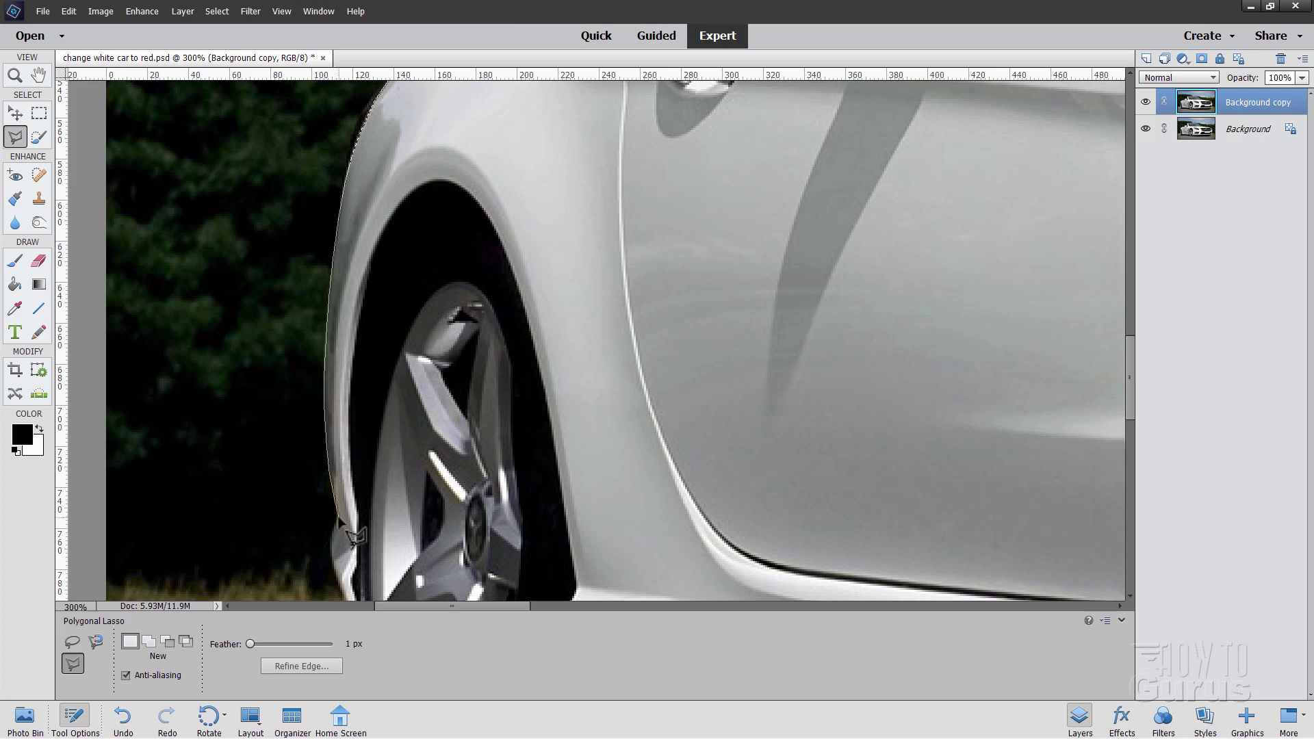
drag(334, 558, 335, 342)
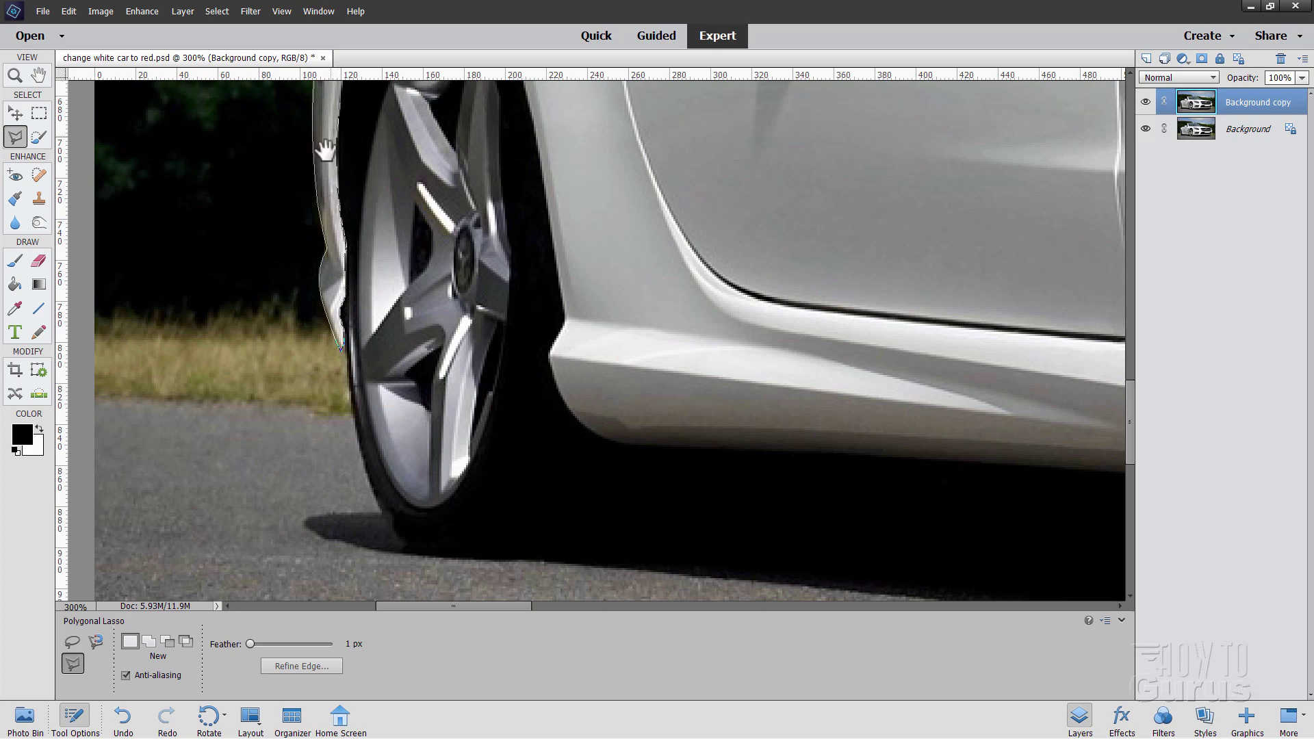
drag(325, 149, 263, 375)
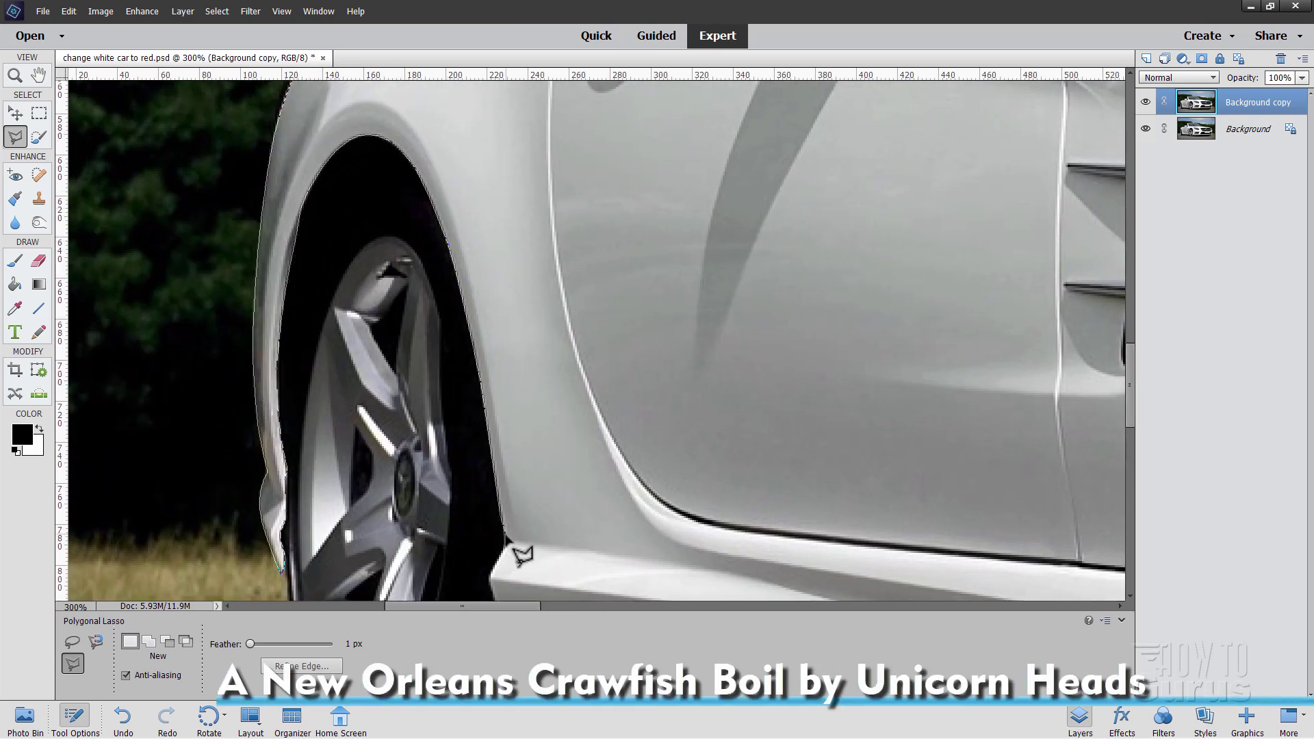
drag(506, 492, 457, 183)
click(445, 273)
click(492, 354)
click(510, 360)
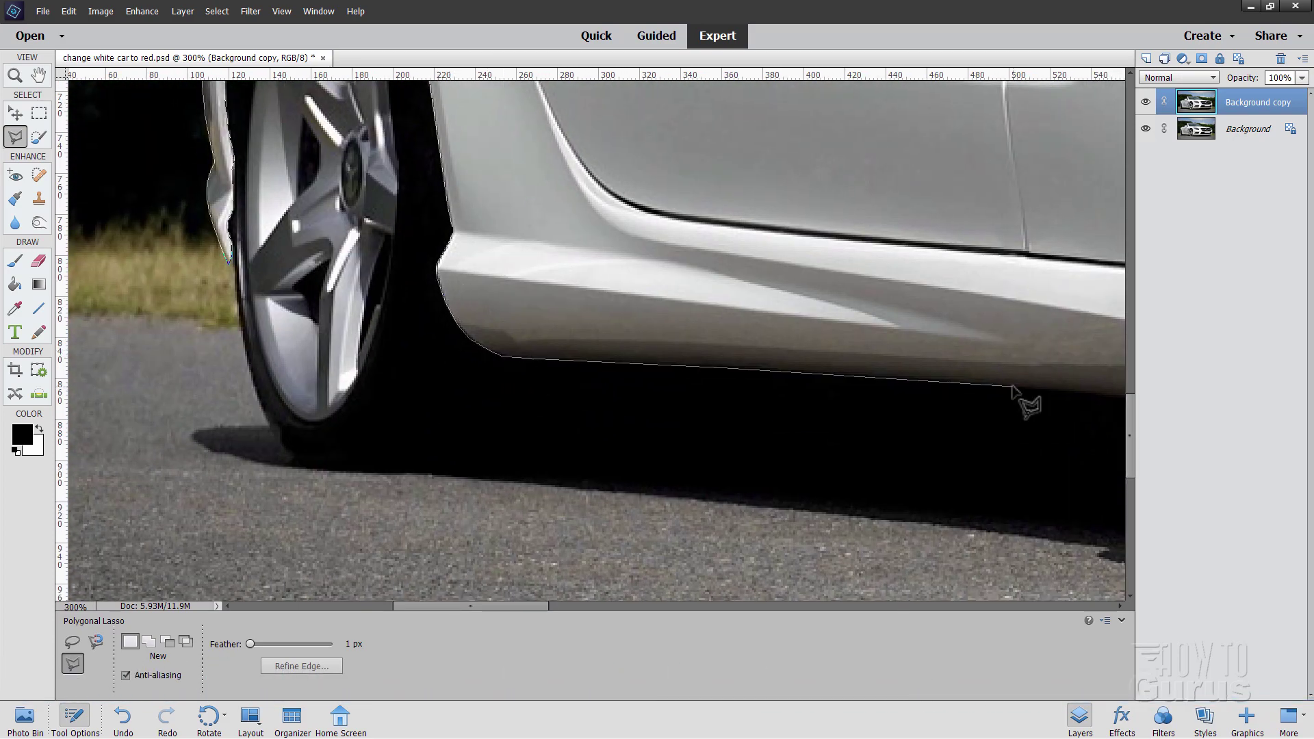
click(1015, 388)
Trace the outline around the sill corner and up the front tire edge
drag(1037, 393, 461, 351)
click(512, 354)
click(607, 364)
click(593, 329)
click(577, 281)
click(568, 230)
click(565, 160)
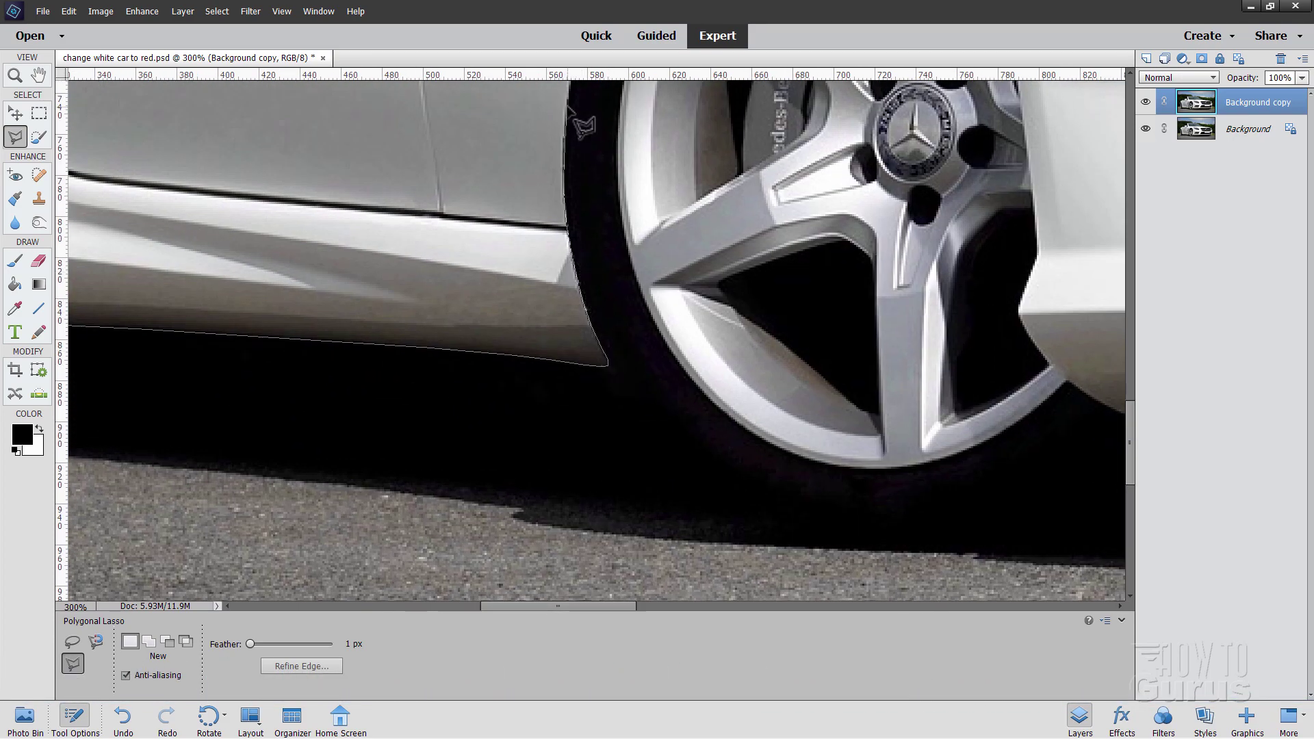
drag(567, 120, 562, 165)
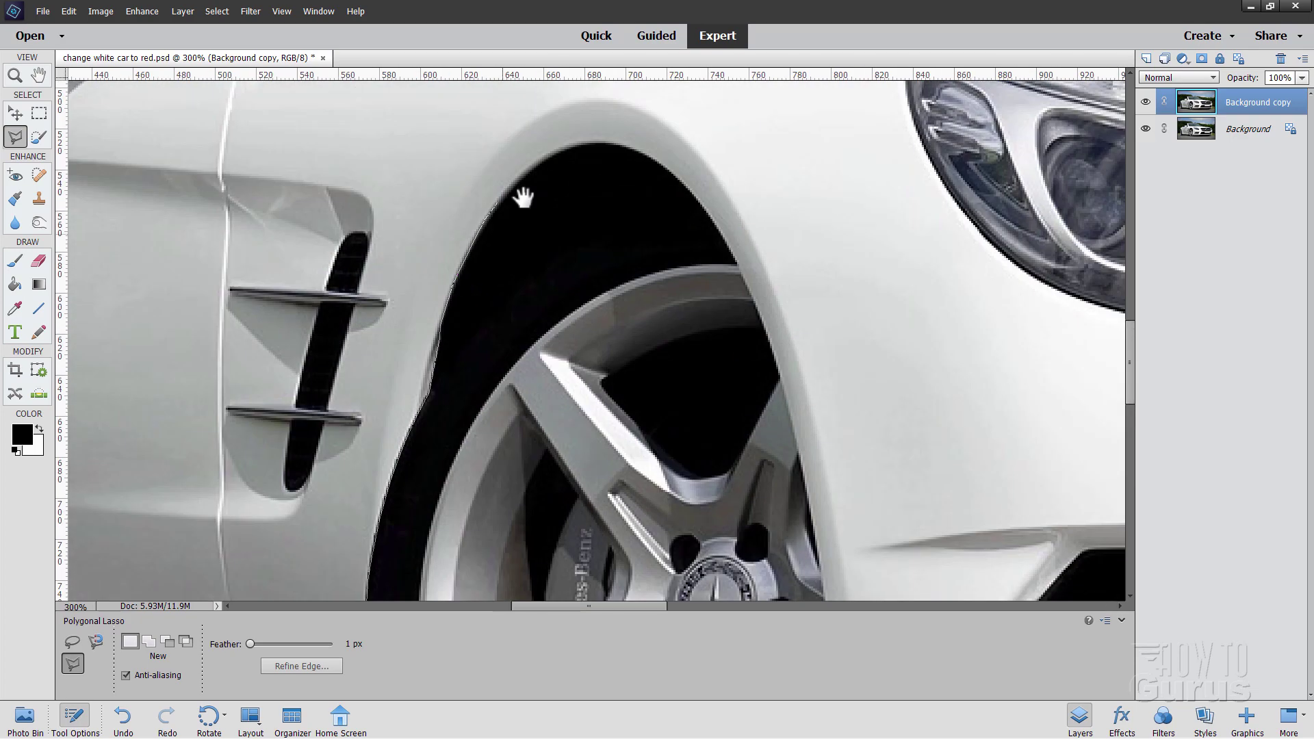
drag(524, 197, 612, 323)
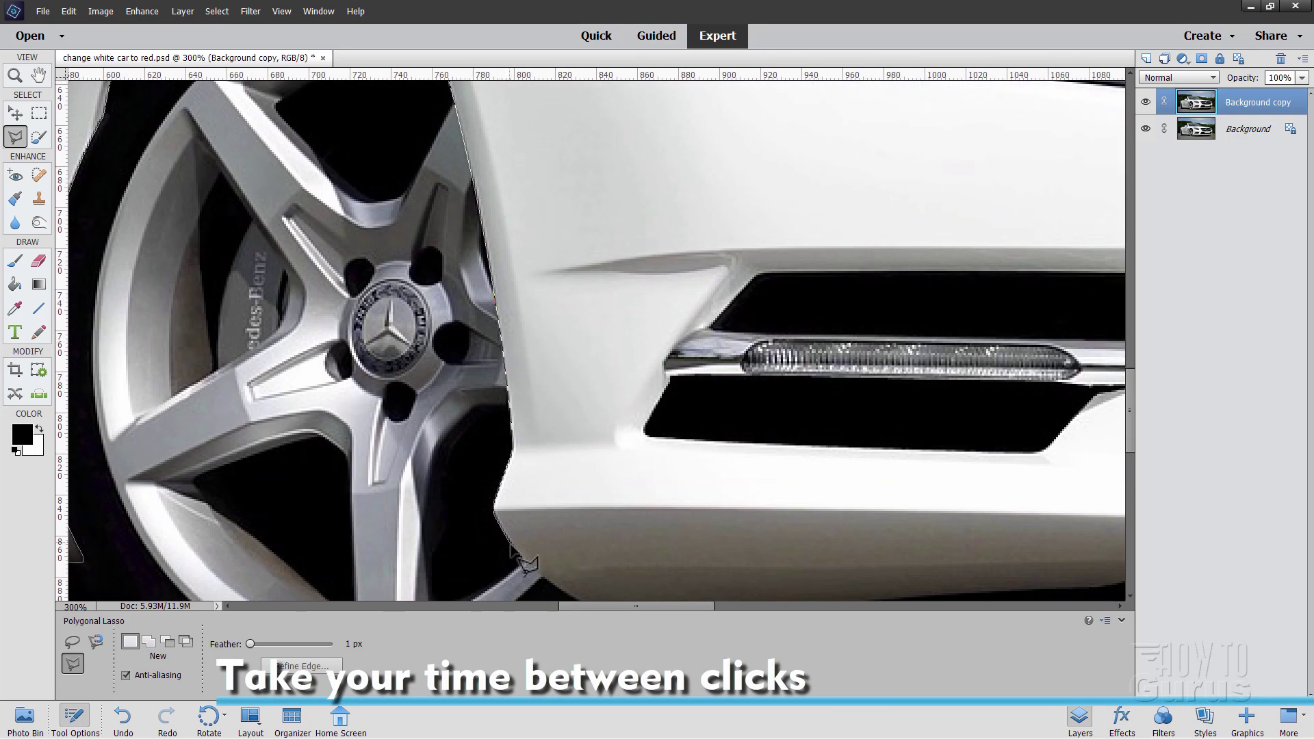
Trace points along the first stretch of the front bumper's lower edge
click(524, 560)
drag(524, 559, 384, 344)
click(403, 360)
click(430, 379)
click(479, 402)
click(564, 390)
click(620, 395)
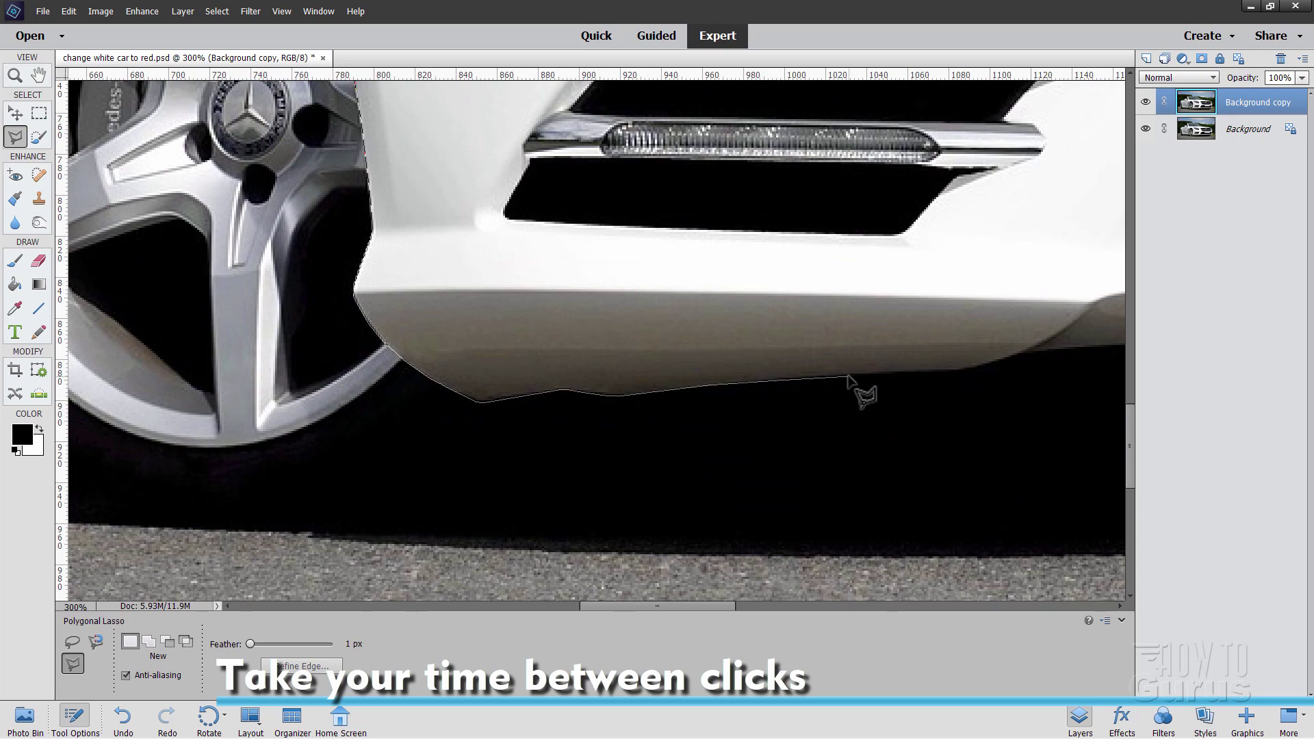
click(848, 375)
click(921, 371)
click(956, 371)
click(1021, 353)
Continue along the bumper's lower edge to its corner and up its right side
drag(1020, 353, 198, 367)
click(395, 355)
click(588, 354)
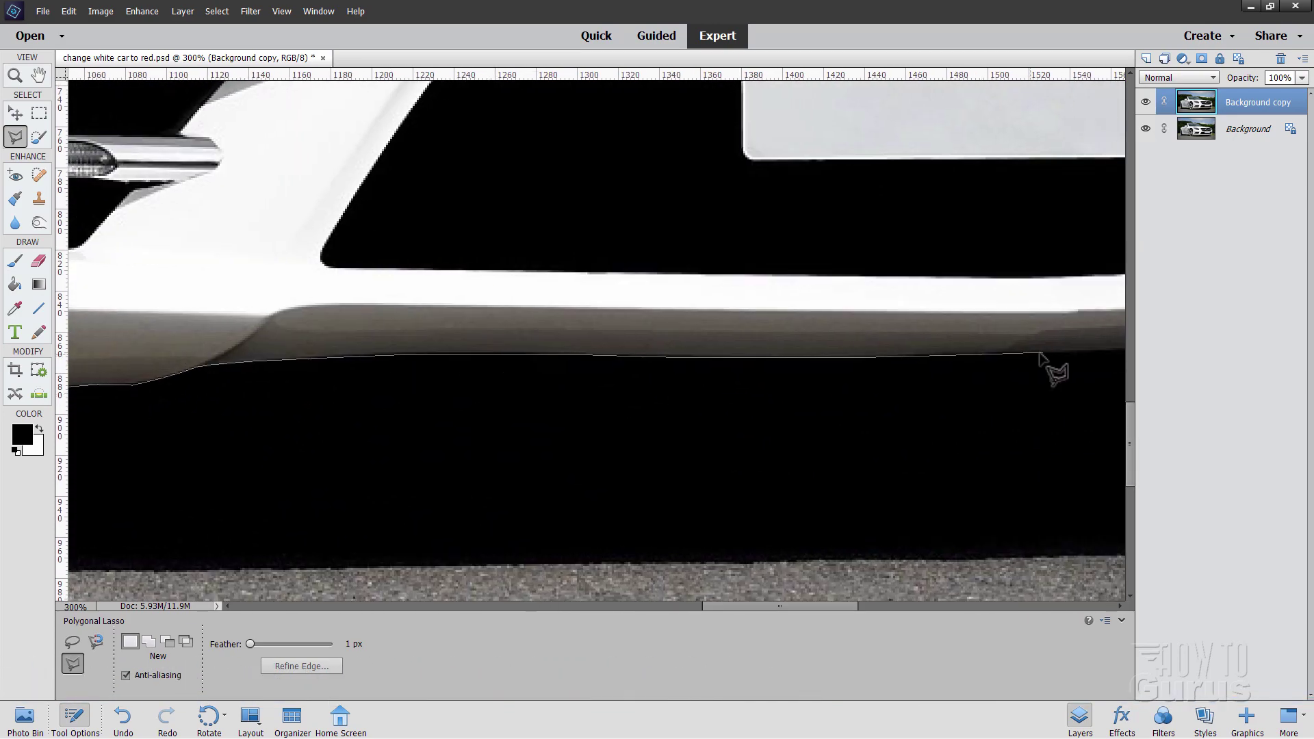
click(1040, 354)
drag(1040, 353, 253, 389)
click(376, 382)
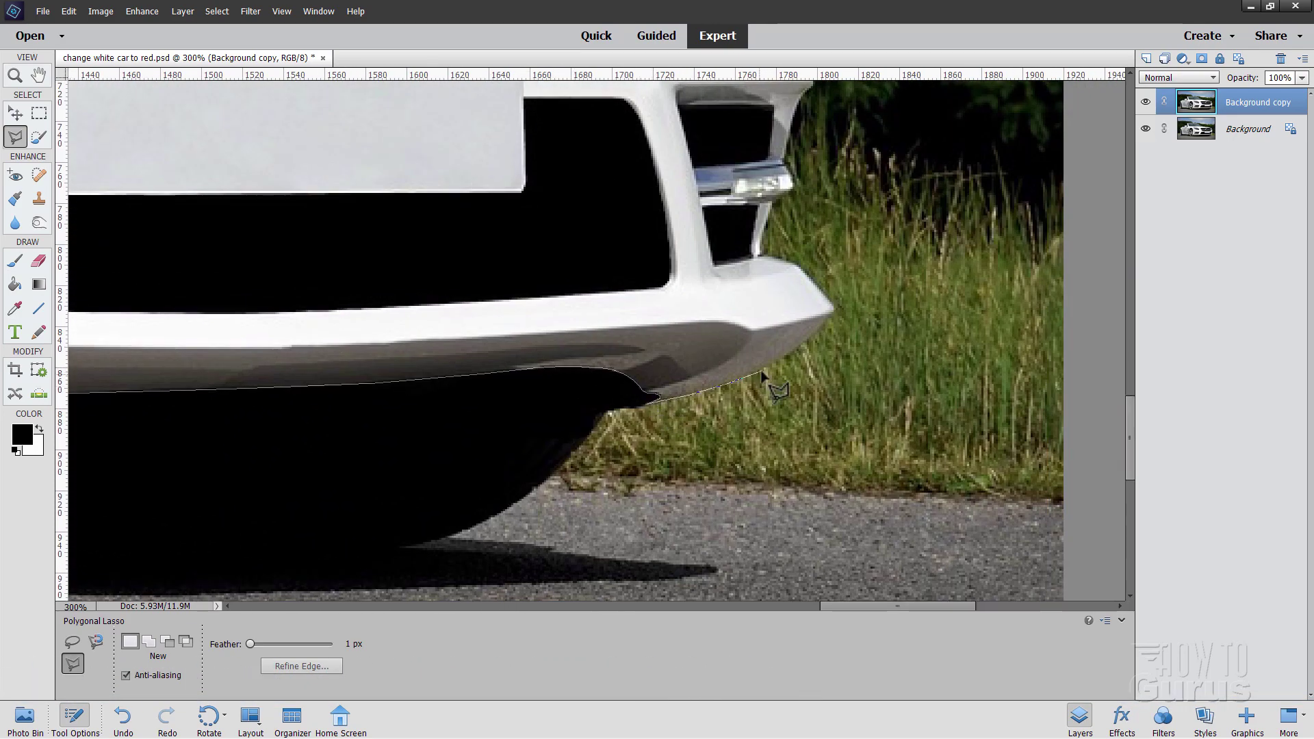
click(832, 312)
mouse_move(760, 215)
mouse_down()
mouse_move(660, 329)
mouse_move(576, 388)
mouse_up()
click(599, 337)
click(611, 278)
click(626, 258)
Continue the outline up the bumper's right edge and around the headlight top
drag(642, 215, 606, 476)
click(597, 476)
click(600, 416)
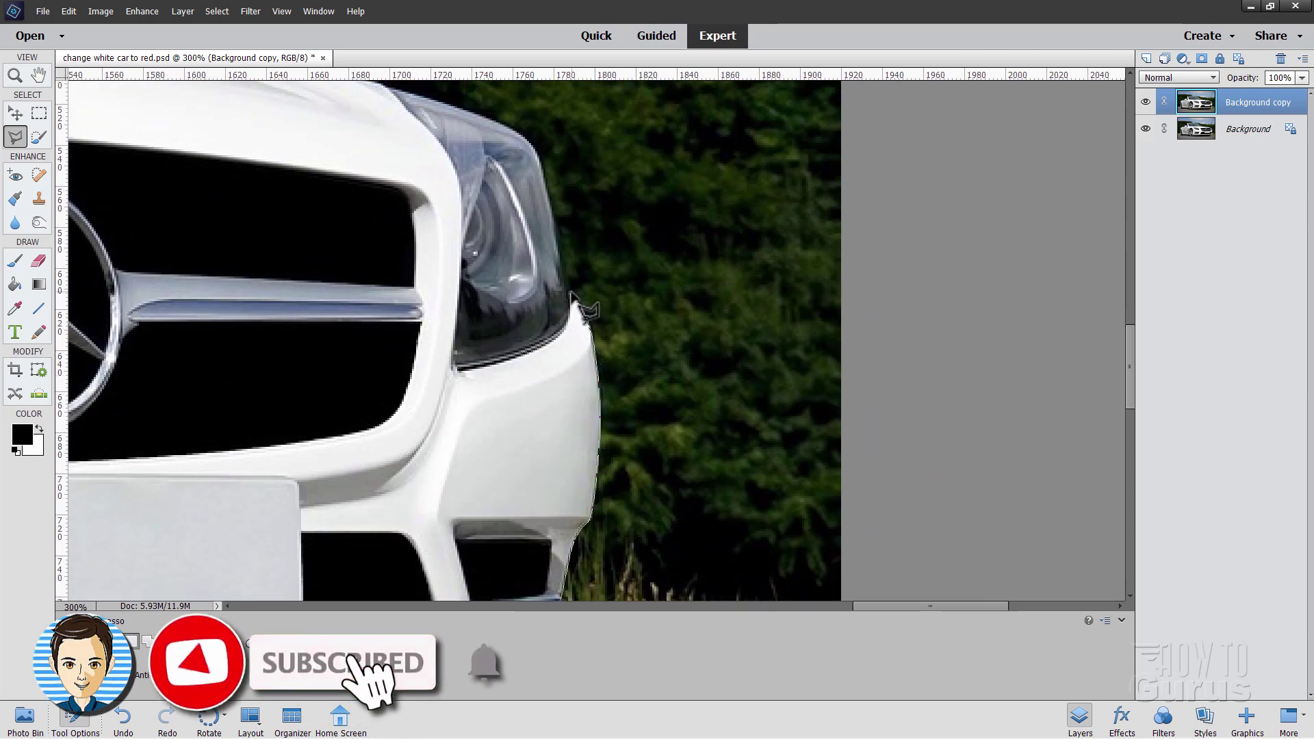
click(454, 368)
click(462, 256)
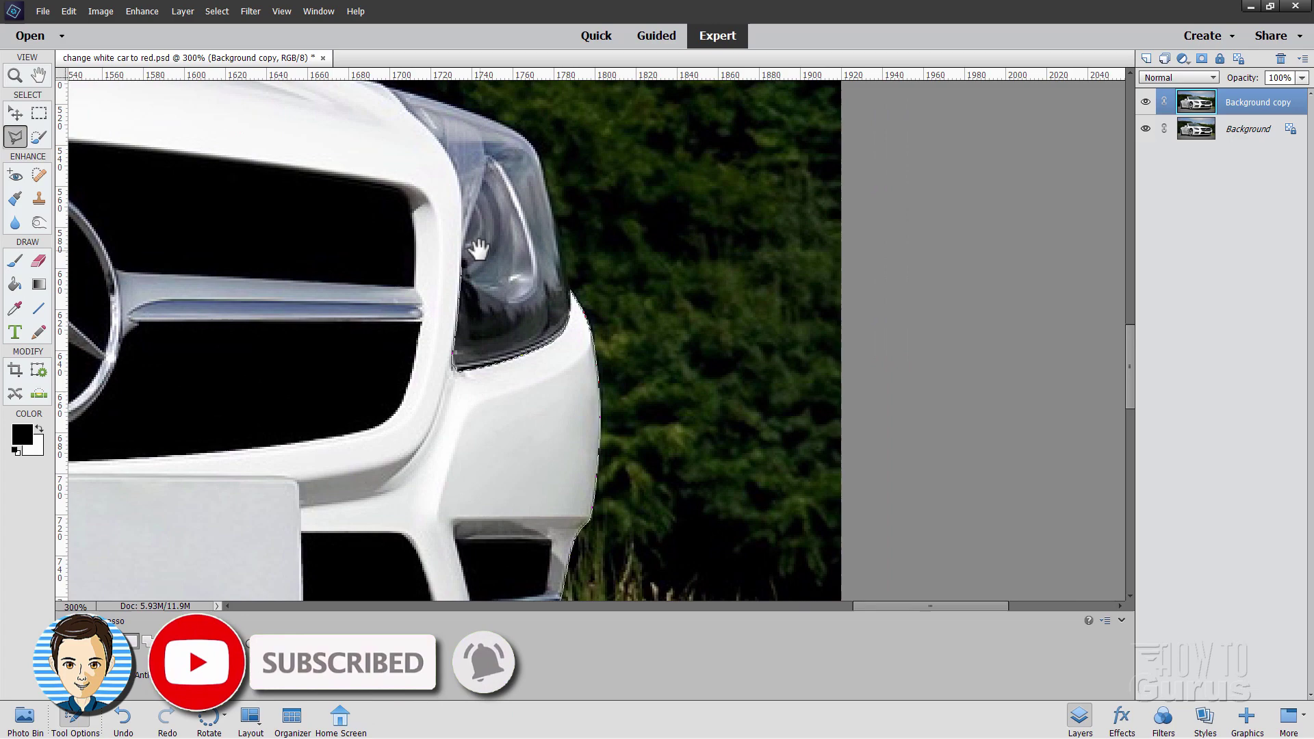
drag(478, 249, 467, 434)
click(448, 364)
click(434, 334)
click(412, 306)
click(371, 268)
click(333, 259)
Trace the outline along the hood's top edge
mouse_move(331, 297)
mouse_down()
mouse_move(525, 381)
mouse_move(806, 452)
mouse_up()
click(648, 363)
click(473, 337)
click(309, 330)
click(169, 307)
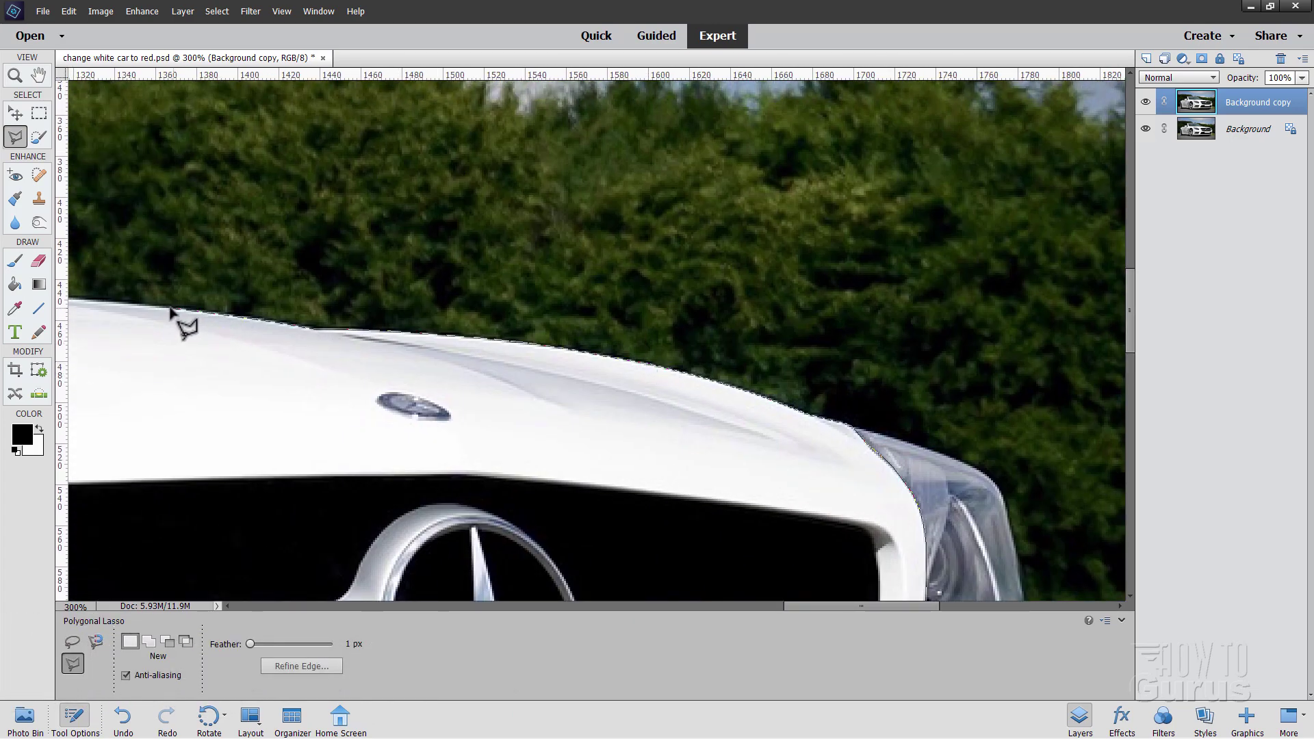
drag(154, 306, 591, 431)
click(438, 418)
click(412, 399)
click(393, 390)
Trace the windshield pillar's inner edge down to its base corner
drag(356, 390, 753, 482)
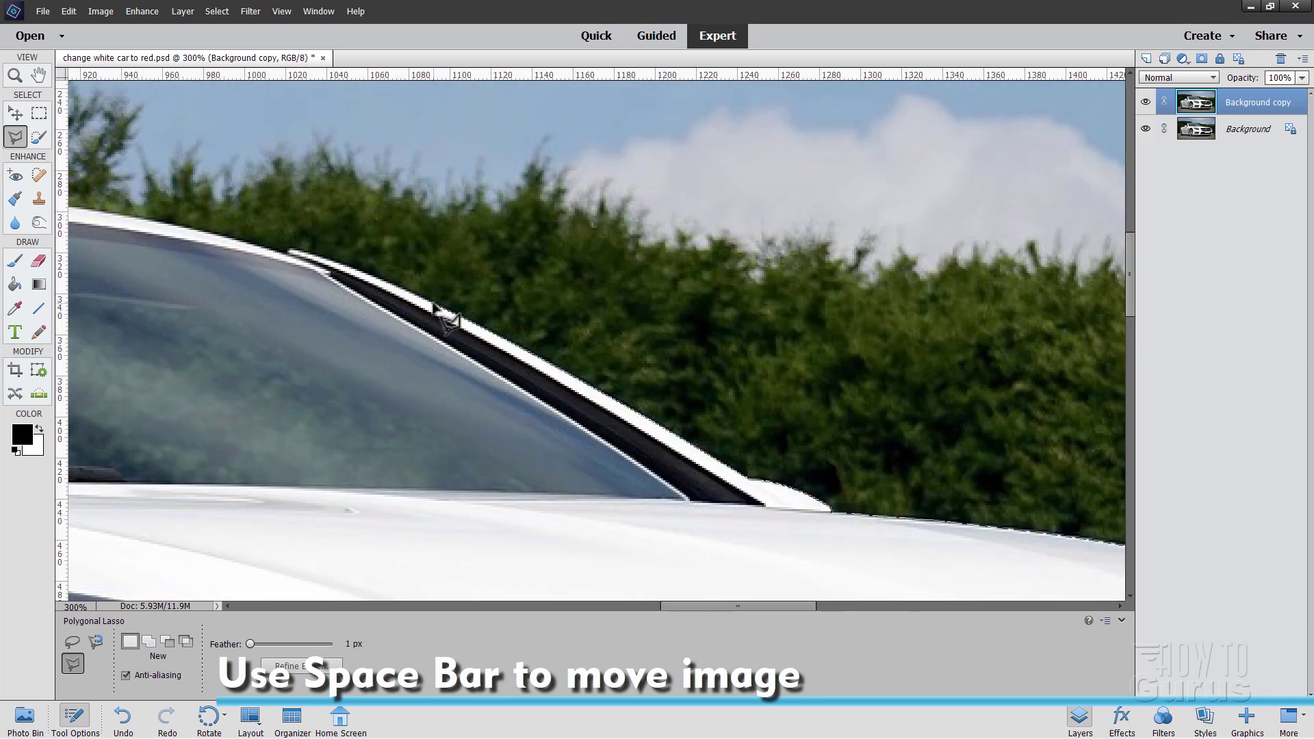
click(389, 293)
click(636, 427)
click(764, 505)
click(710, 502)
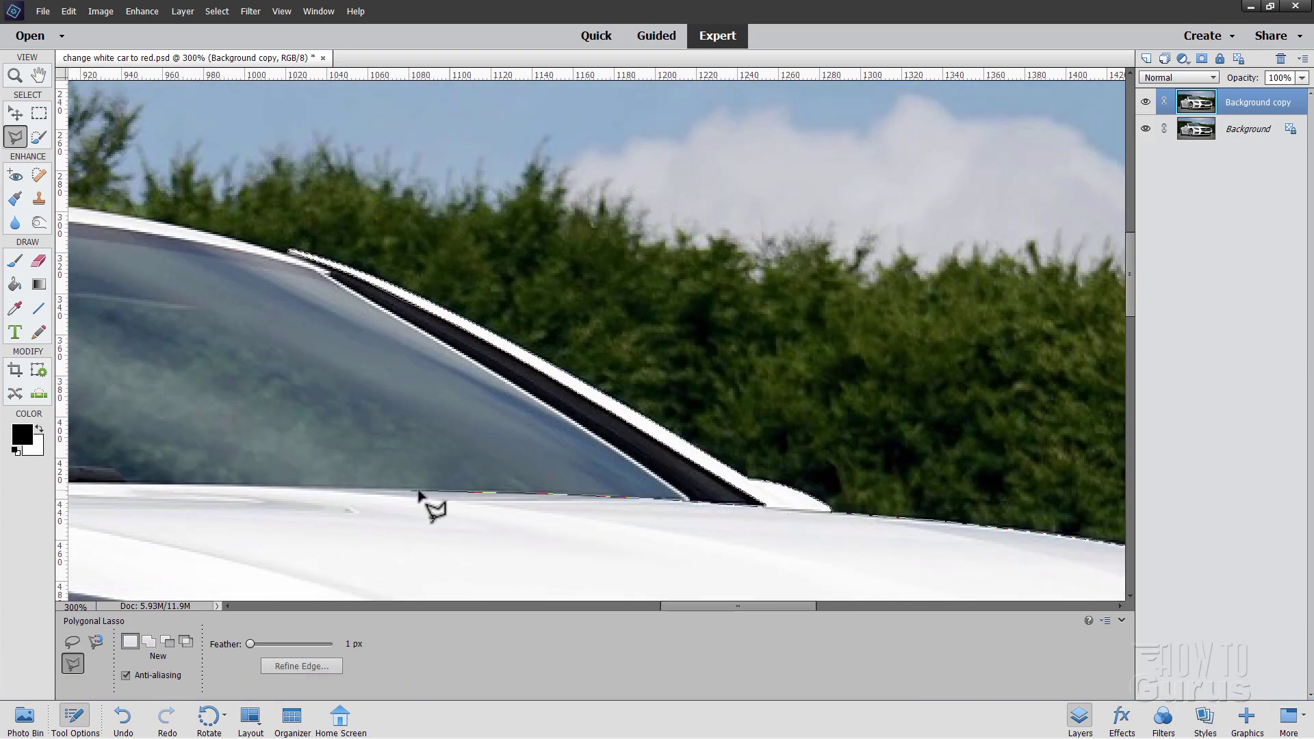
click(416, 490)
Trace along the windshield base around the wiper and up the left pillar
drag(108, 484, 647, 448)
click(574, 446)
click(586, 455)
click(466, 451)
click(273, 449)
drag(250, 420, 745, 478)
click(545, 495)
click(425, 478)
click(415, 469)
Trace the roof frame's lower edge to its right end
drag(345, 269, 406, 422)
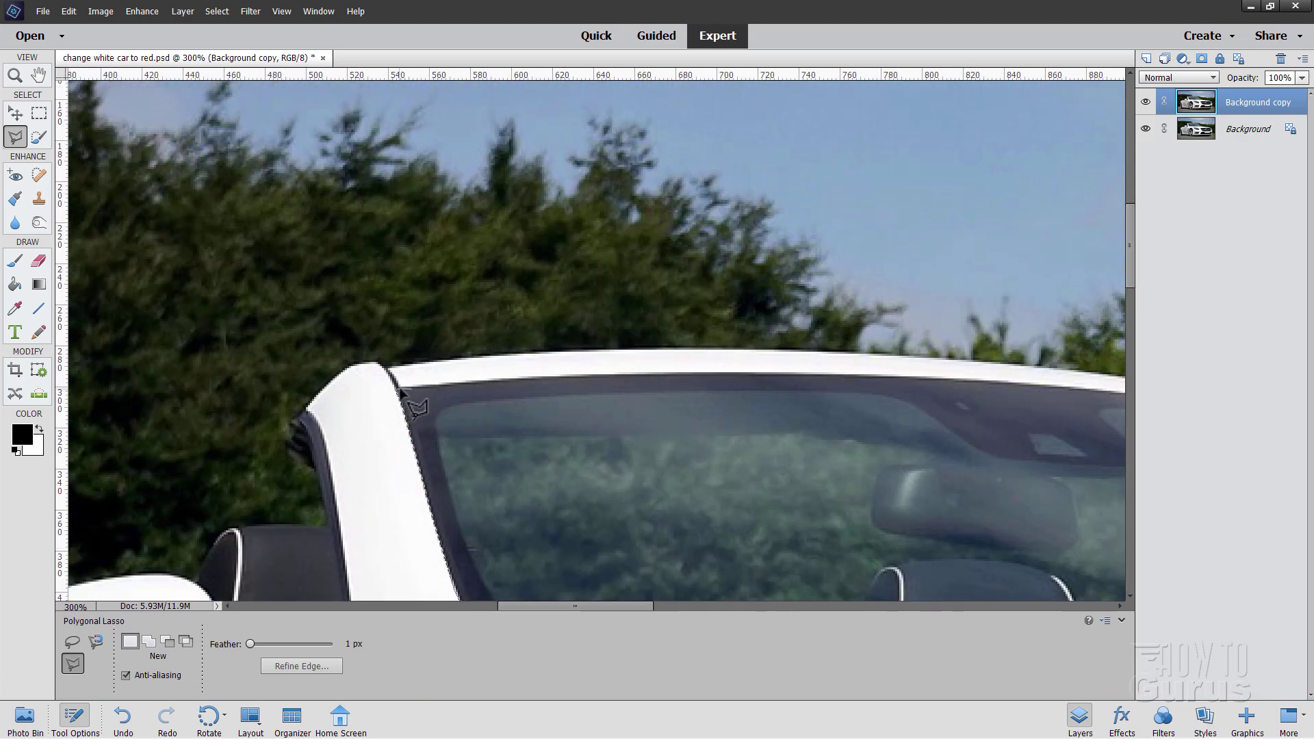
click(400, 389)
click(574, 376)
click(742, 373)
click(866, 376)
drag(867, 456, 466, 549)
click(800, 499)
click(972, 530)
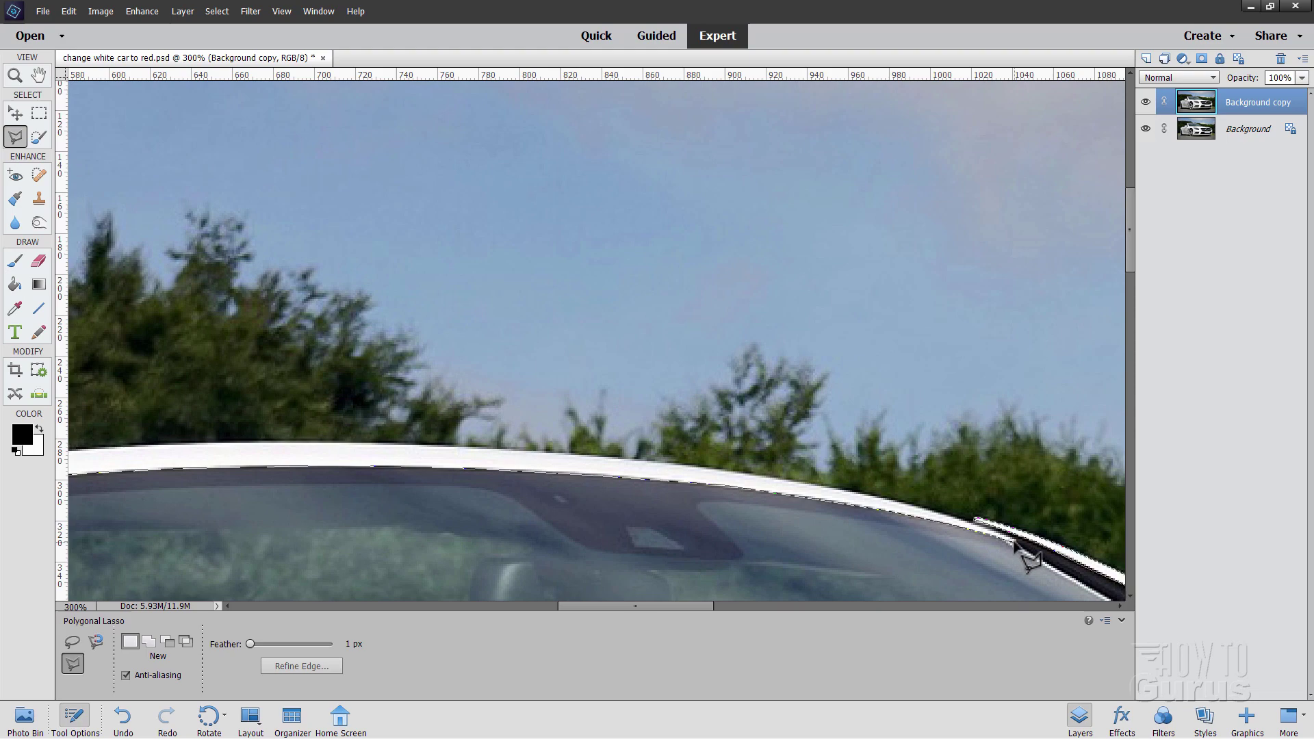
Turn back and trace the roof frame's upper edge
click(1014, 541)
click(927, 510)
click(869, 498)
click(710, 469)
click(582, 458)
click(438, 446)
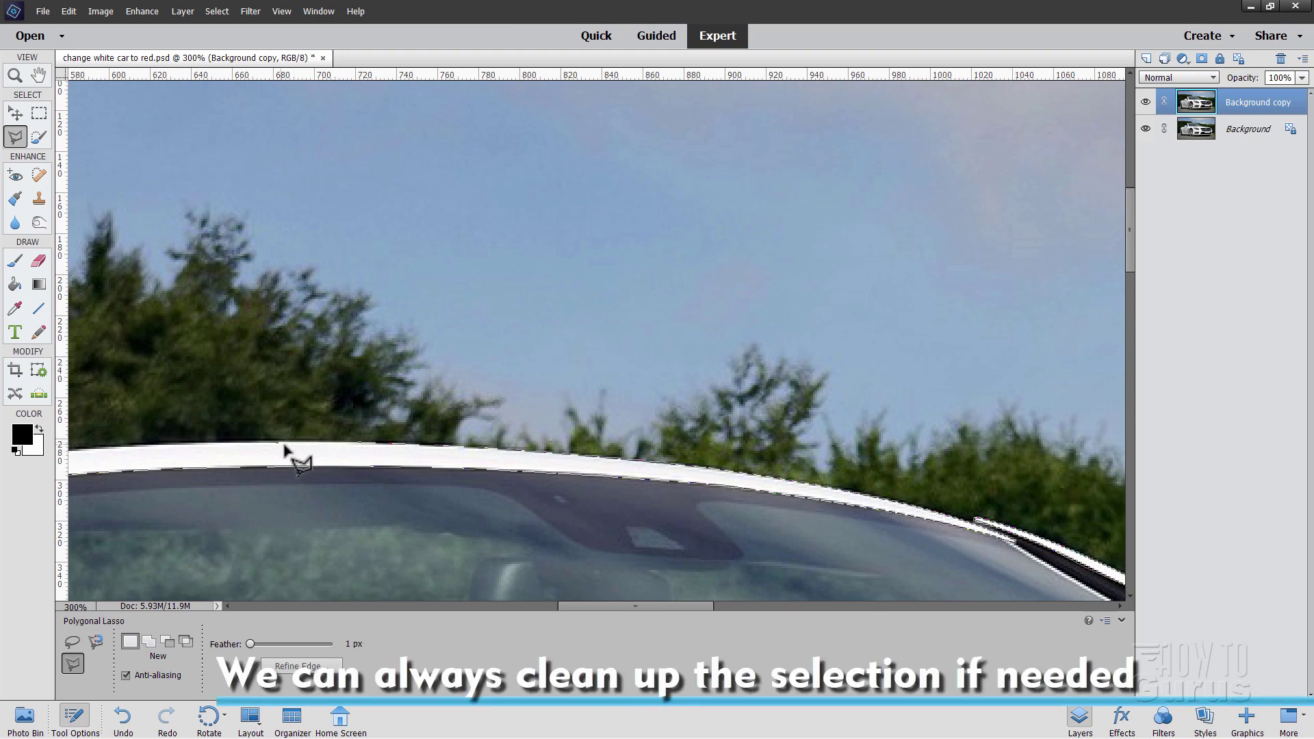
click(284, 444)
Continue around the pillar top, down the windshield pillar and along the door edge
drag(284, 445, 799, 532)
click(482, 542)
click(464, 545)
click(419, 589)
mouse_move(420, 591)
mouse_down()
mouse_move(424, 526)
mouse_move(368, 160)
mouse_up()
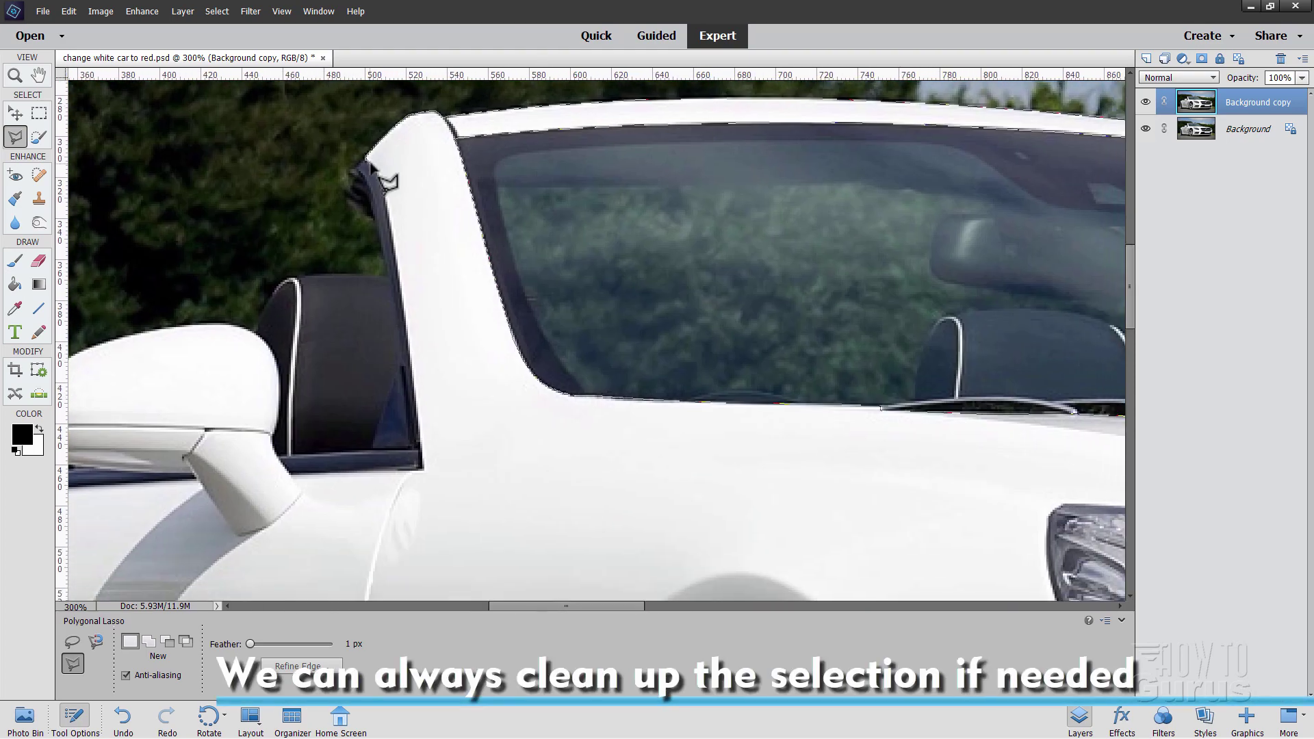
click(376, 170)
click(386, 198)
click(405, 321)
click(422, 470)
click(289, 473)
click(272, 440)
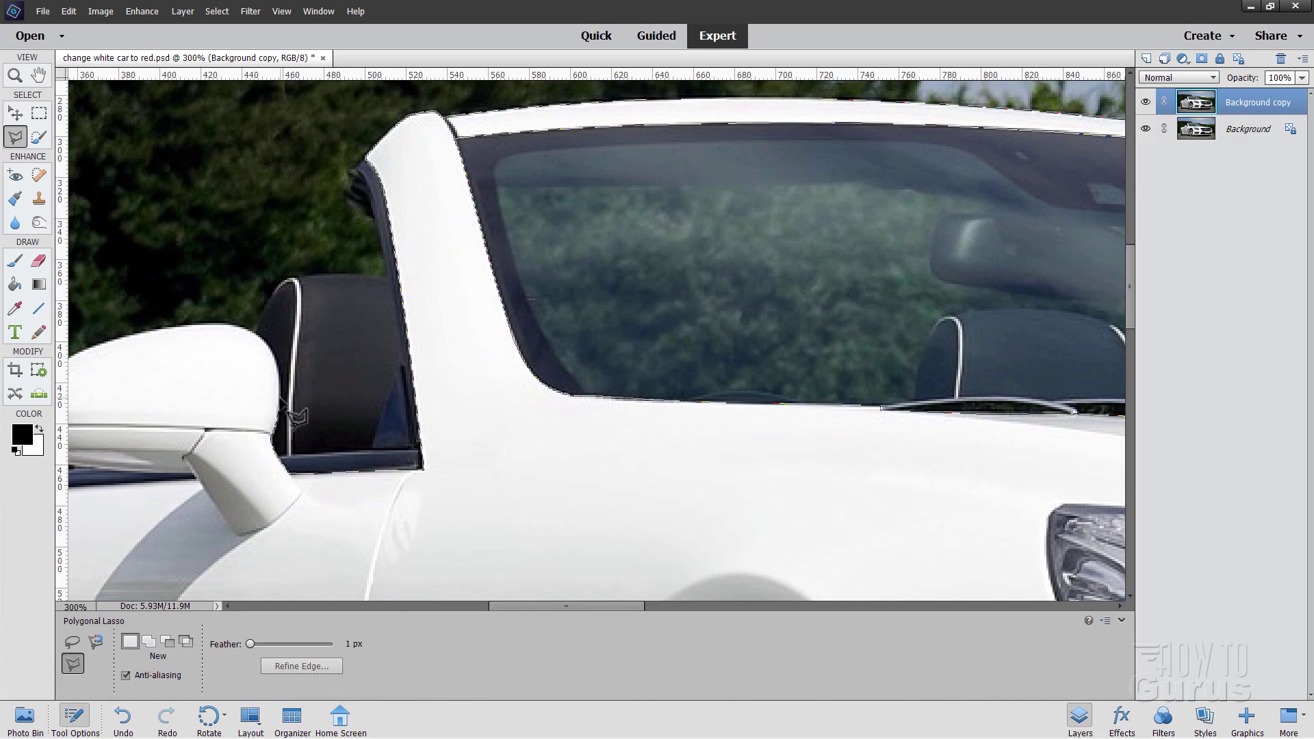
Trace around the side mirror and back along the door edge to close the selection
drag(306, 342, 833, 317)
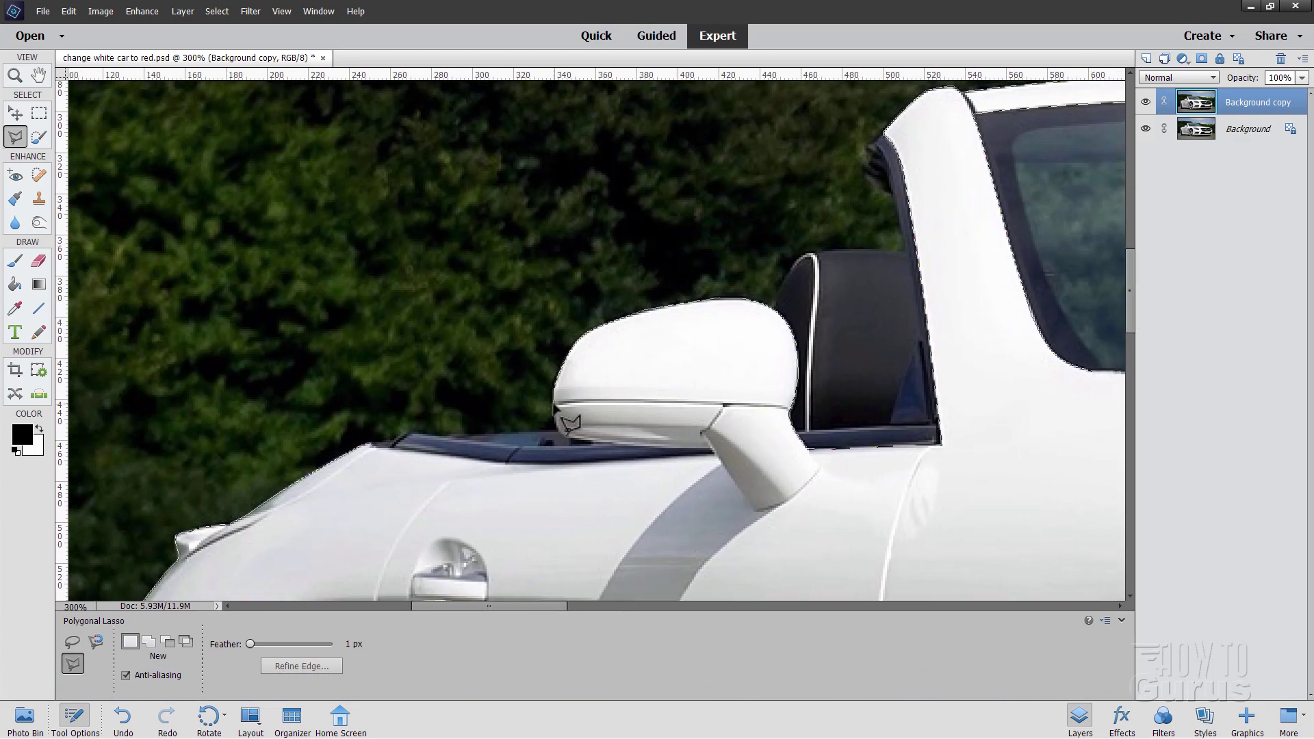
click(637, 448)
click(712, 450)
click(716, 455)
click(674, 457)
click(593, 462)
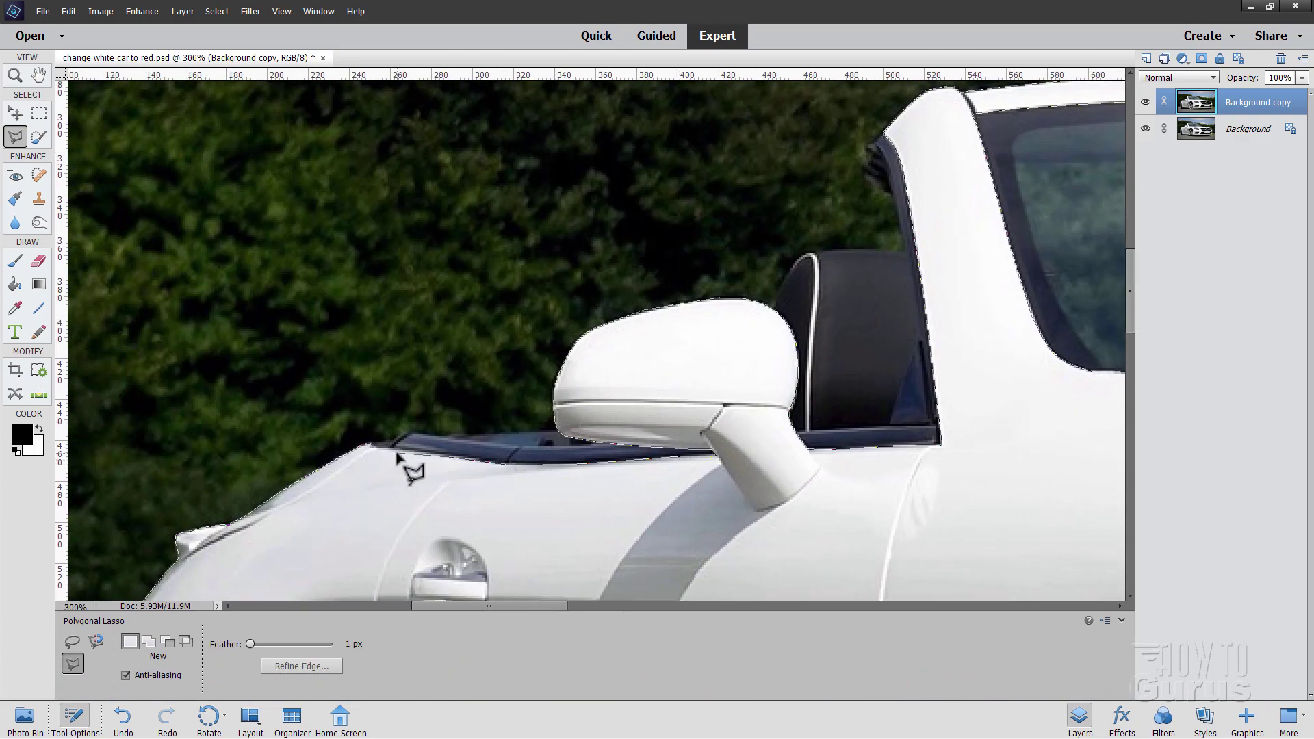
click(15, 75)
Fit the photo on screen and set the Polygonal Lasso to Subtract from Selection
click(366, 641)
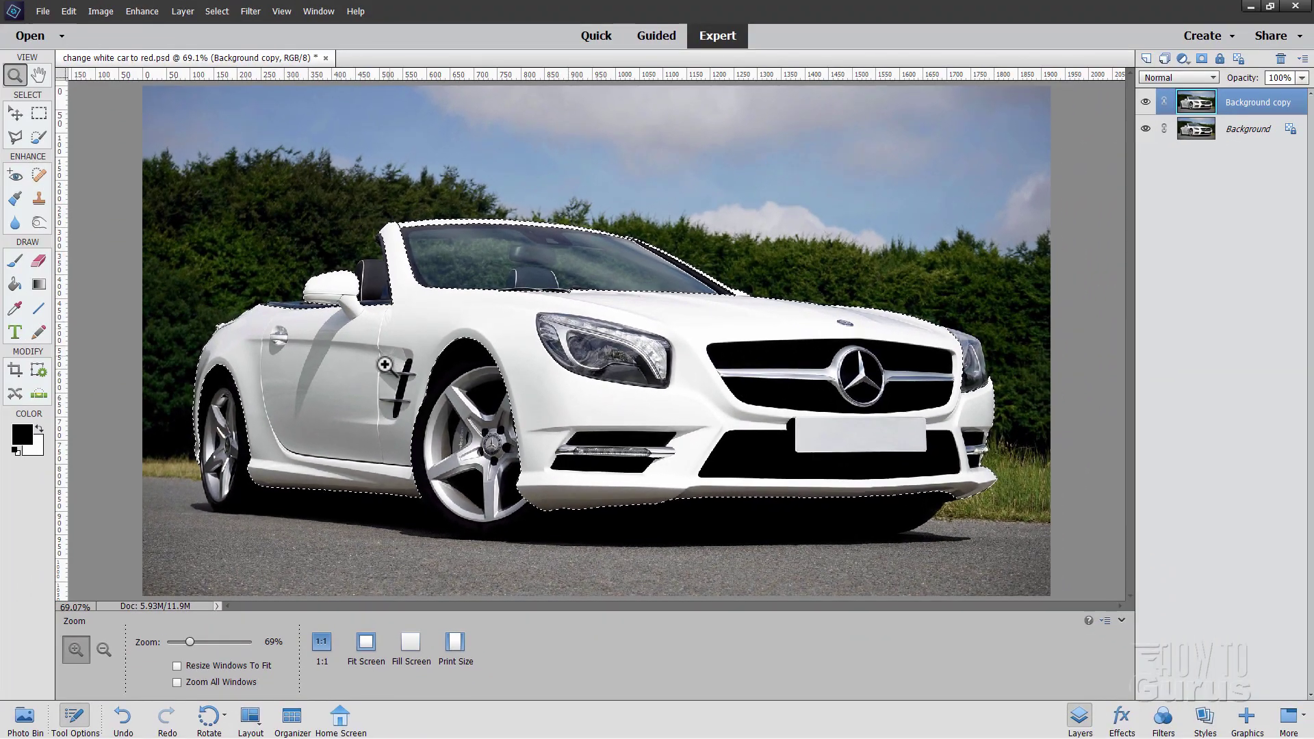
click(15, 138)
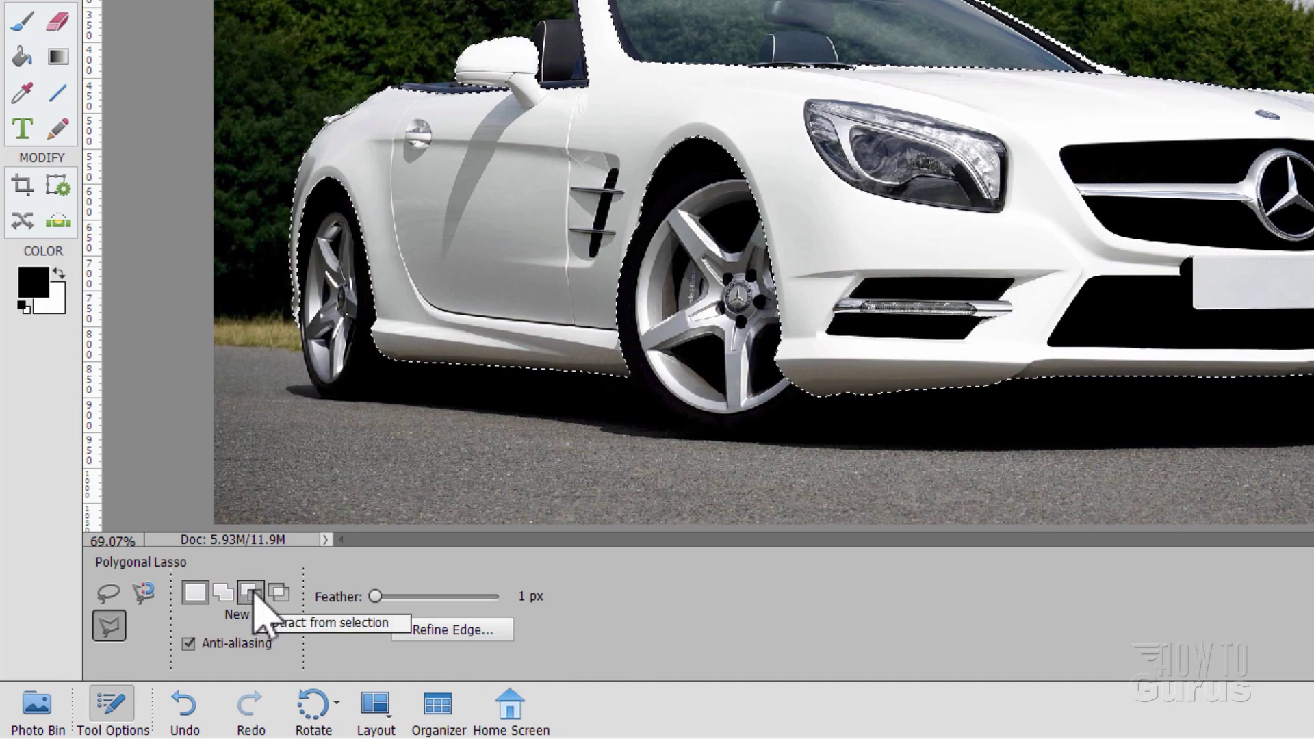
click(253, 593)
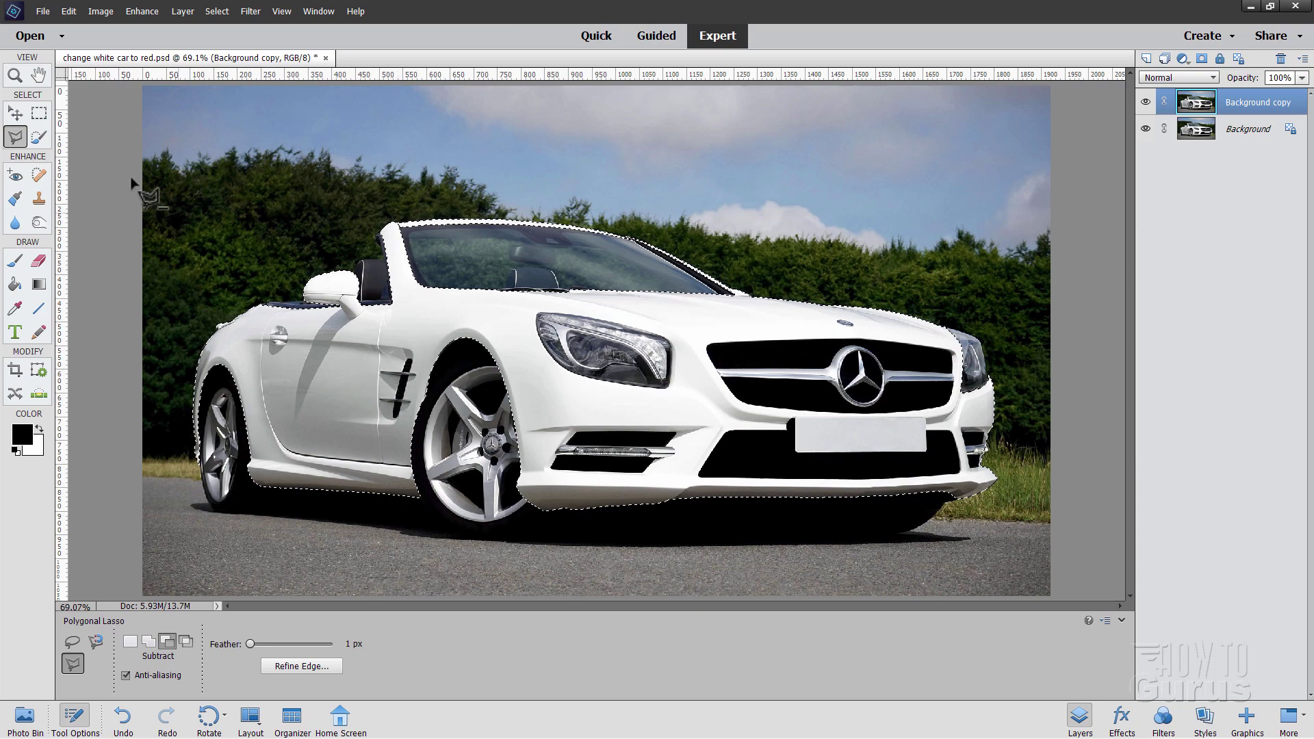
Zoom in to 300% and subtract the headlight and lower front vent from the car selection
click(15, 75)
click(403, 392)
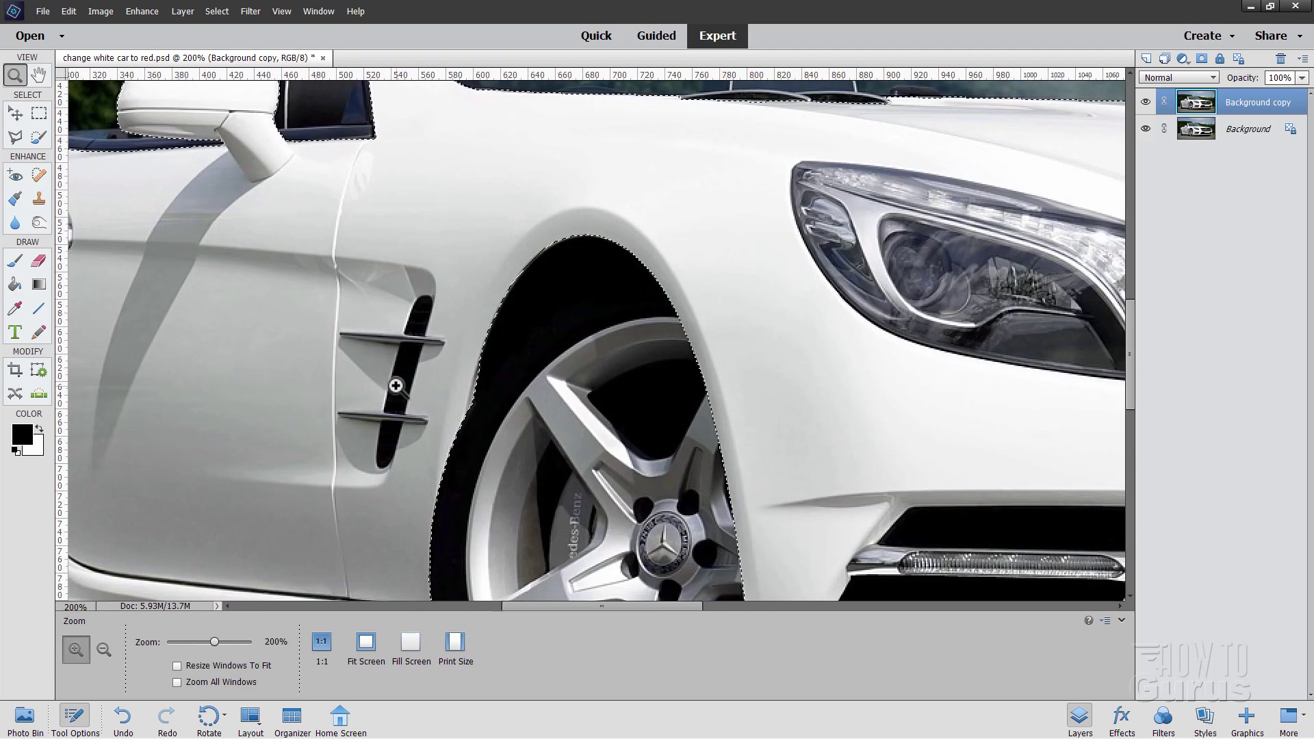
click(396, 381)
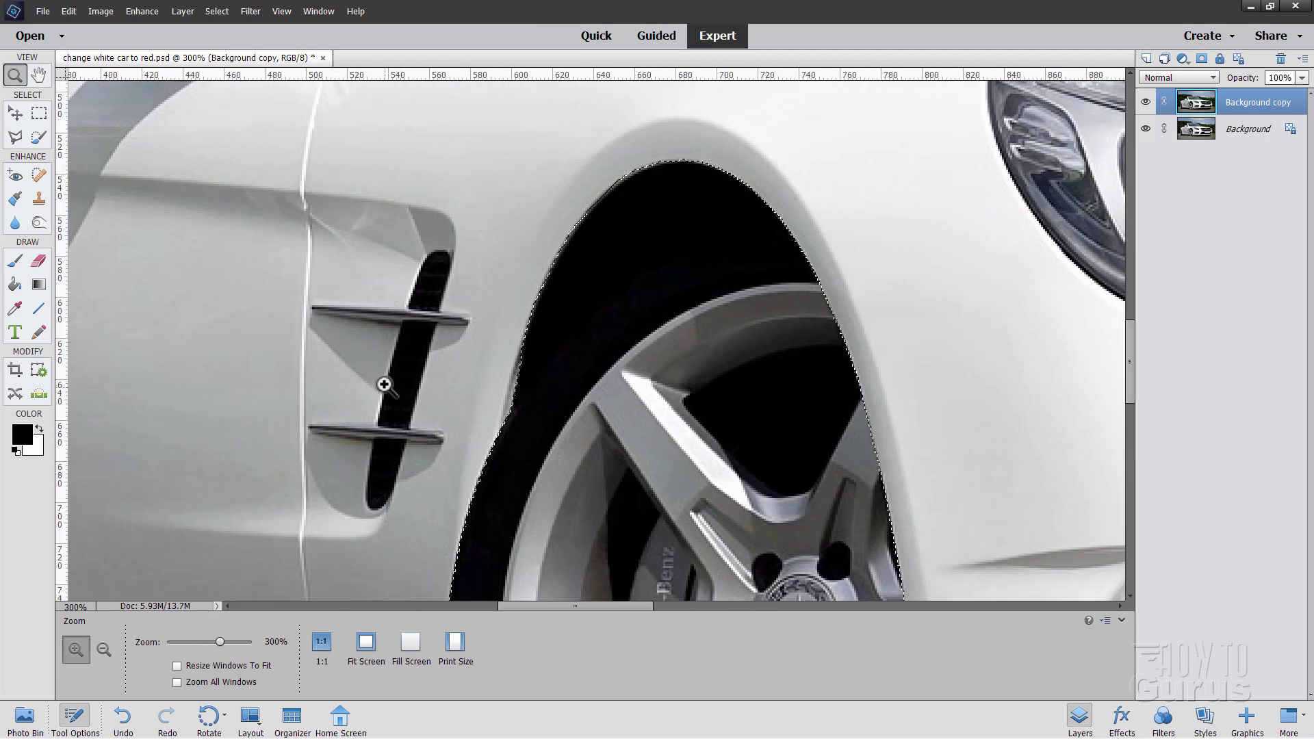
click(15, 138)
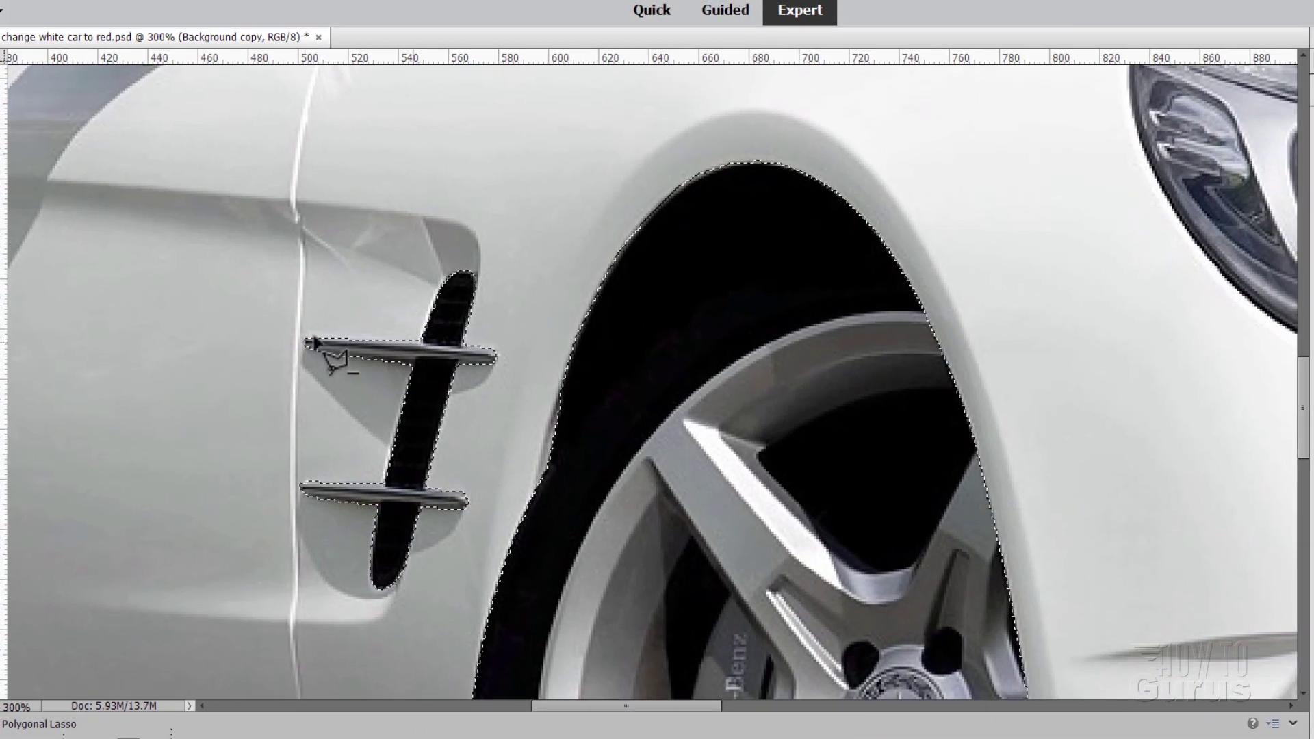
mouse_move(1152, 372)
mouse_down()
mouse_move(835, 366)
mouse_move(290, 589)
mouse_up()
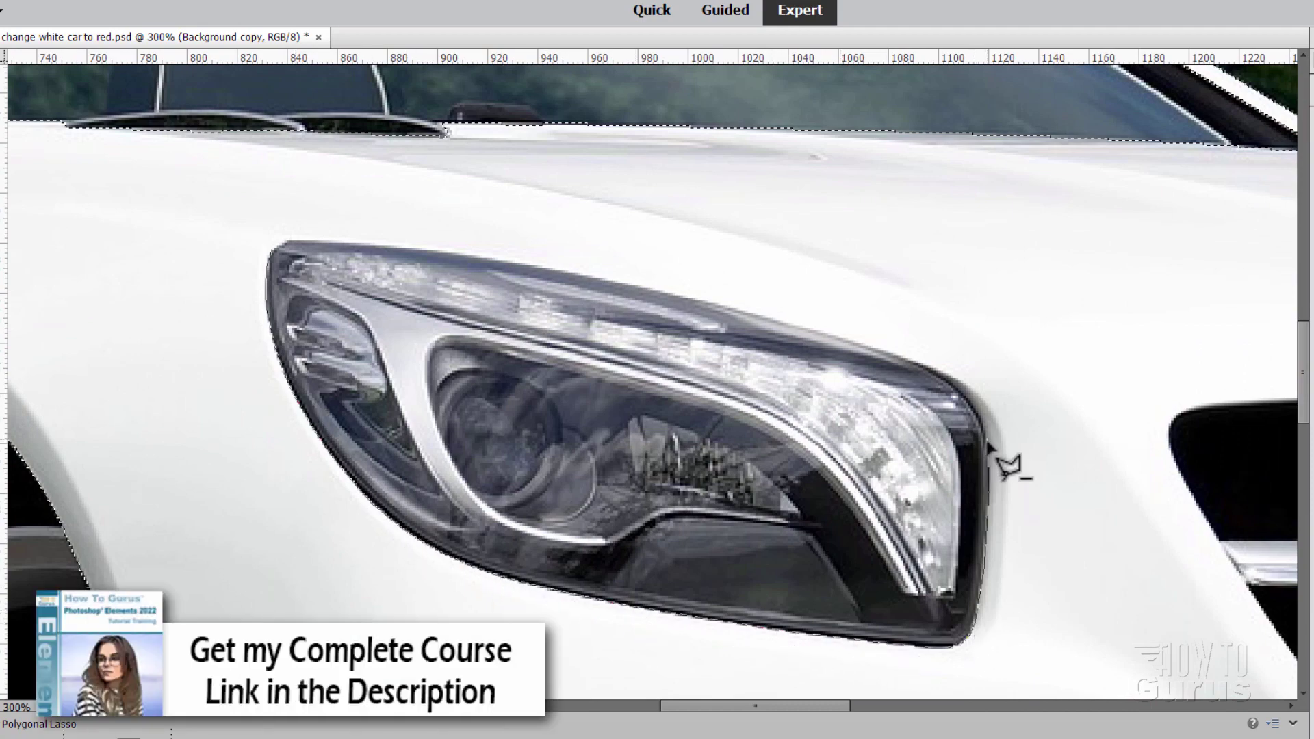
click(531, 269)
click(337, 243)
click(288, 241)
click(272, 254)
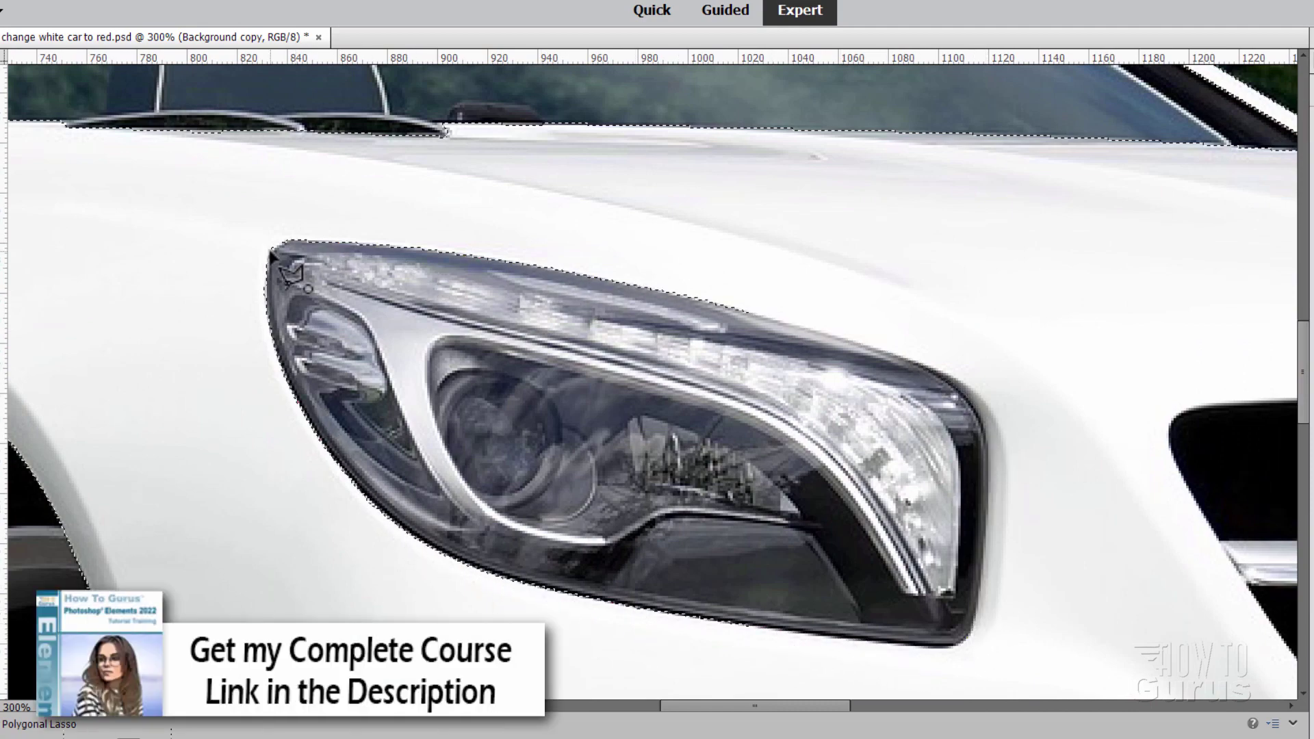
drag(773, 602, 633, 236)
drag(668, 516, 773, 284)
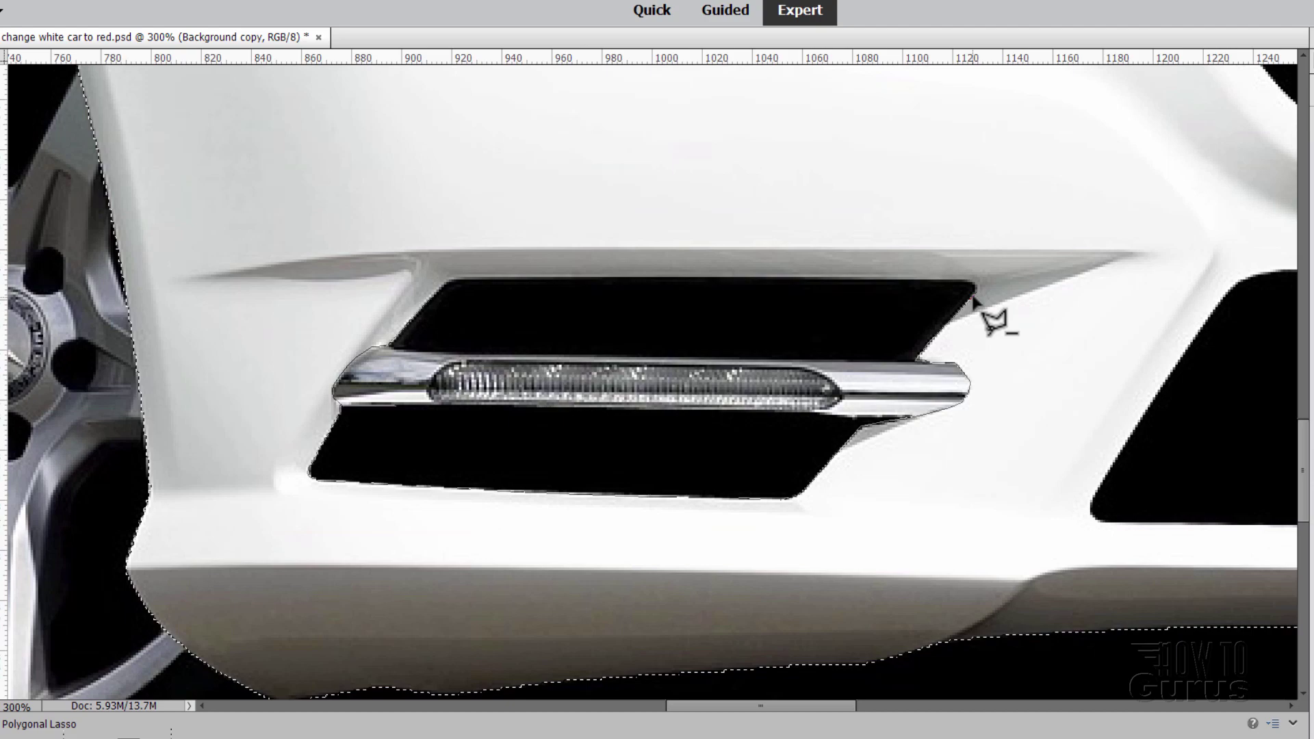
click(960, 281)
click(449, 279)
Trace around the bumper slot and number plate to remove them from the selection
mouse_move(1177, 510)
mouse_down()
mouse_move(401, 539)
mouse_move(473, 505)
mouse_move(442, 479)
mouse_up()
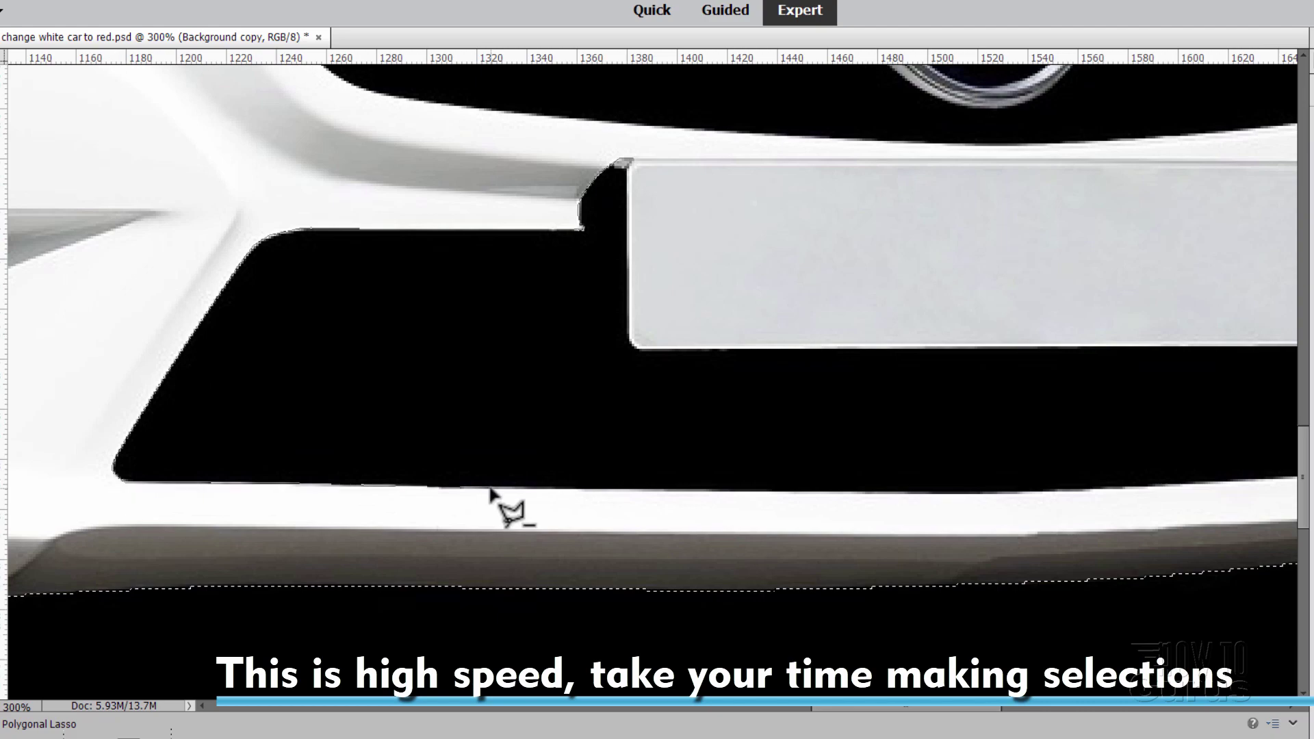
drag(1235, 481, 454, 472)
click(704, 455)
click(717, 444)
click(720, 414)
click(713, 359)
click(703, 316)
click(679, 240)
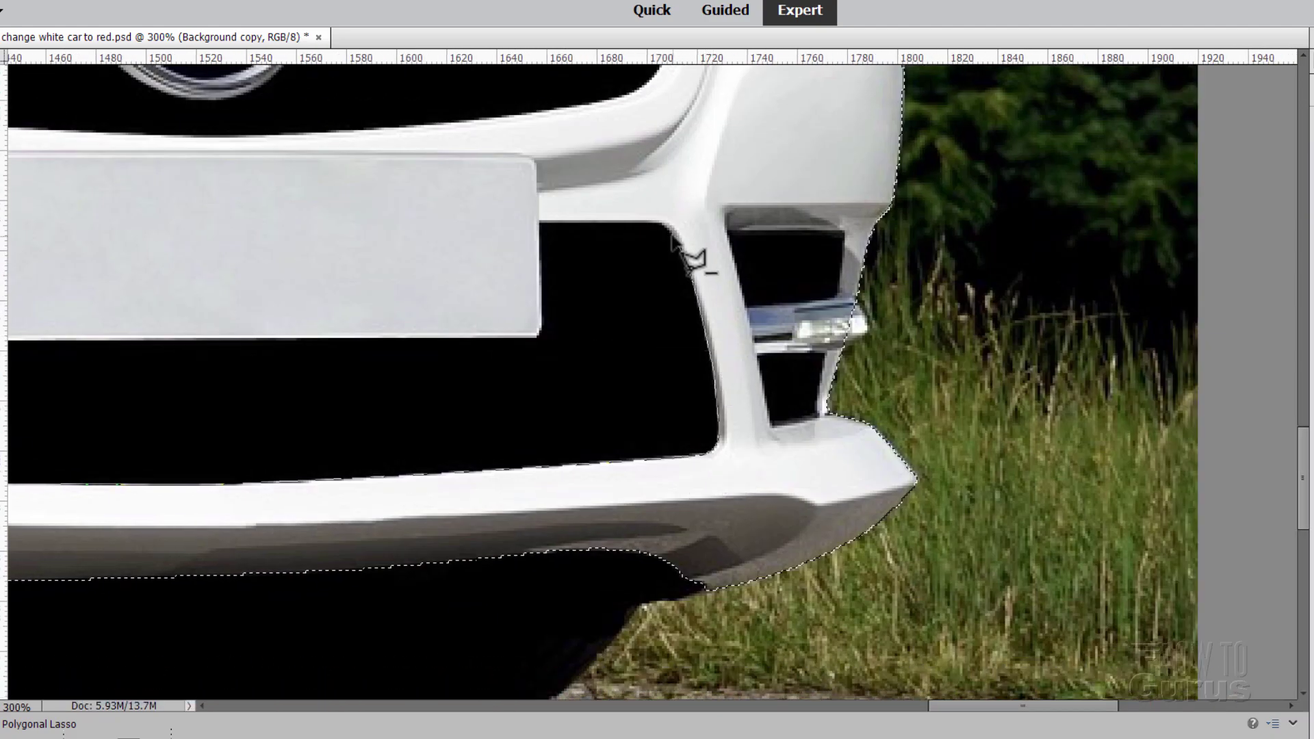
click(666, 223)
click(539, 221)
click(536, 162)
drag(640, 151, 1181, 270)
click(445, 272)
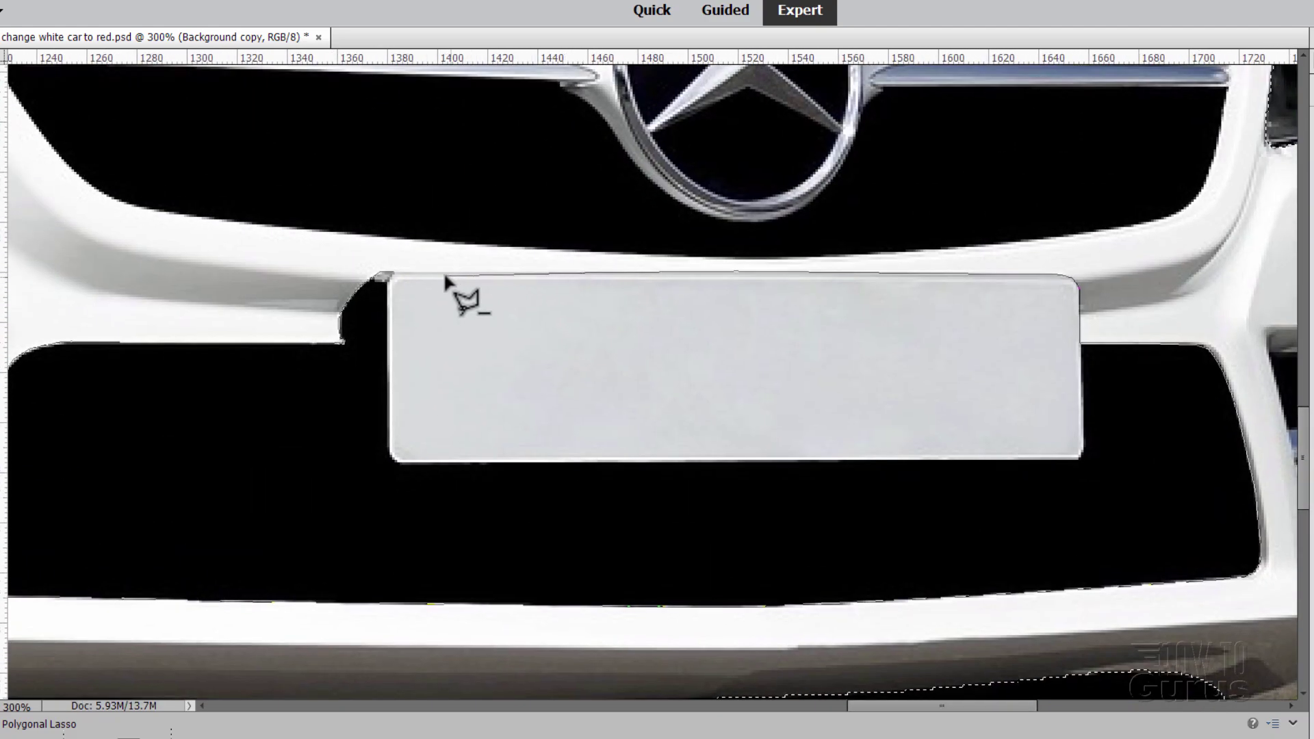
click(390, 274)
Cut the upper grille and bonnet emblem out of the selection
drag(424, 226, 715, 567)
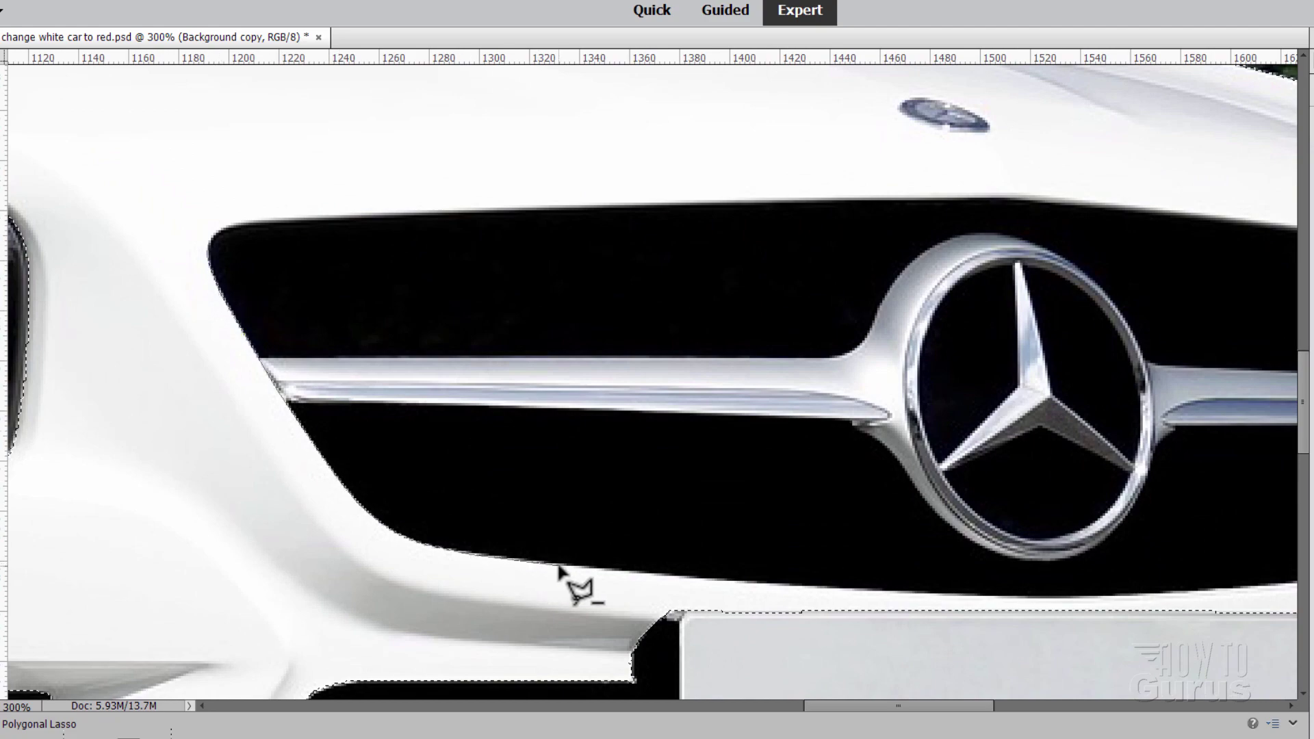
drag(1238, 587, 513, 570)
click(737, 540)
click(772, 509)
click(789, 460)
click(795, 415)
click(797, 390)
click(788, 365)
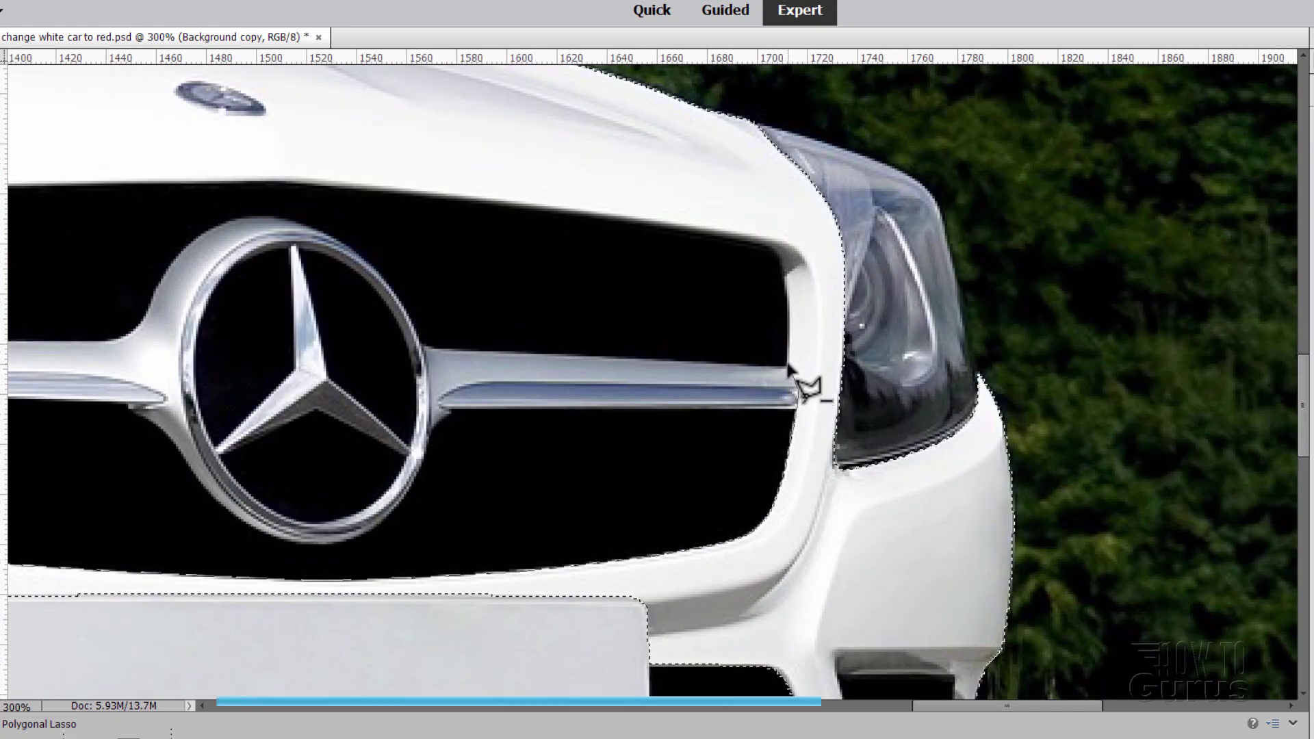
click(787, 294)
click(780, 264)
click(762, 242)
drag(594, 216, 1086, 317)
click(866, 297)
click(773, 284)
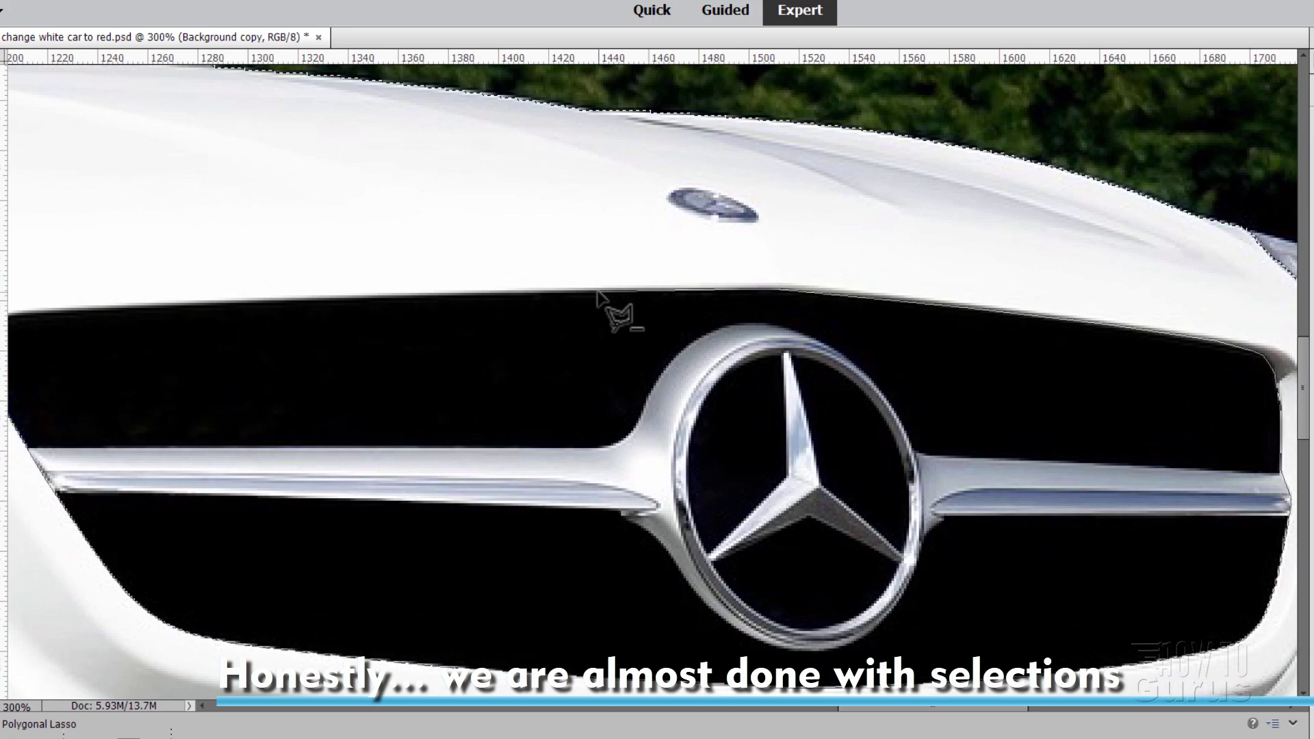
drag(279, 283, 637, 312)
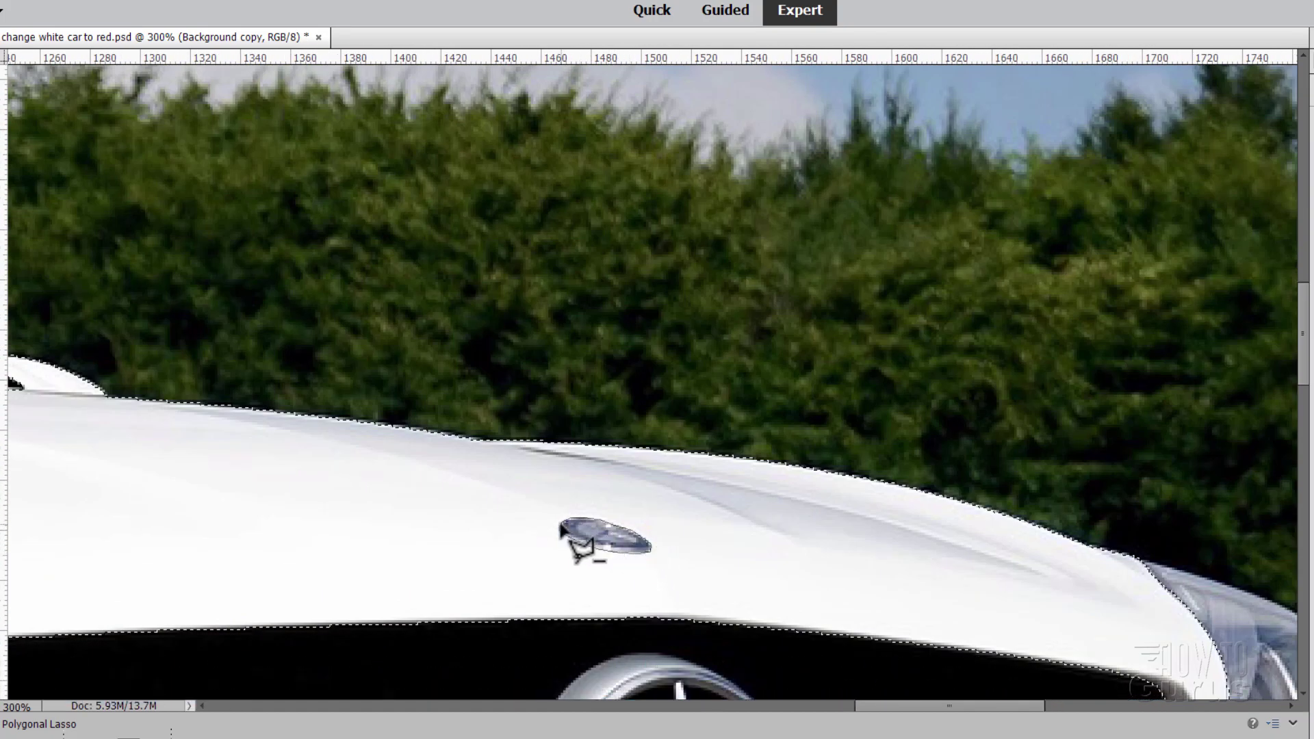
click(560, 524)
Subtract the right lower bumper vent and fog light, then pan back to the car's side
mouse_move(1109, 664)
mouse_down()
mouse_move(588, 545)
mouse_move(490, 317)
mouse_up()
mouse_move(684, 655)
mouse_down()
mouse_move(677, 481)
mouse_move(617, 302)
mouse_up()
click(534, 415)
click(559, 508)
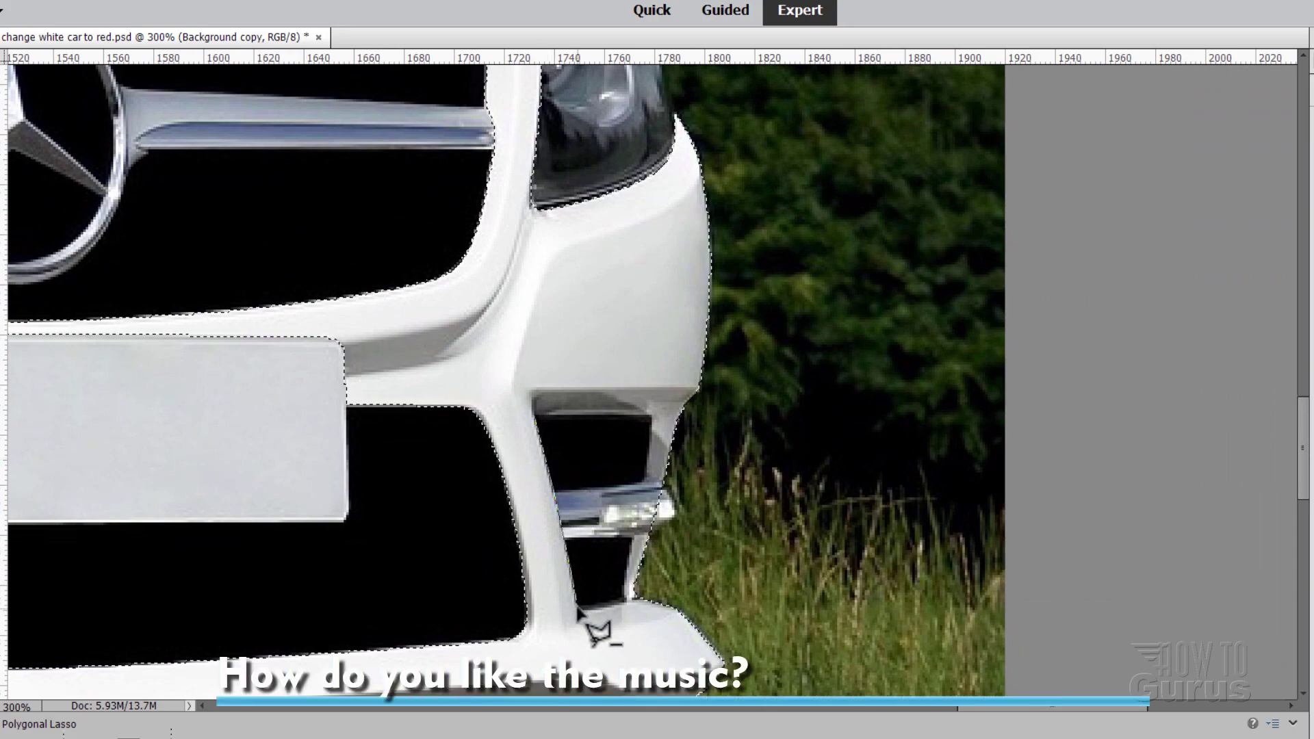
click(577, 610)
click(624, 603)
click(633, 537)
click(647, 533)
click(667, 481)
click(647, 481)
click(651, 414)
click(534, 415)
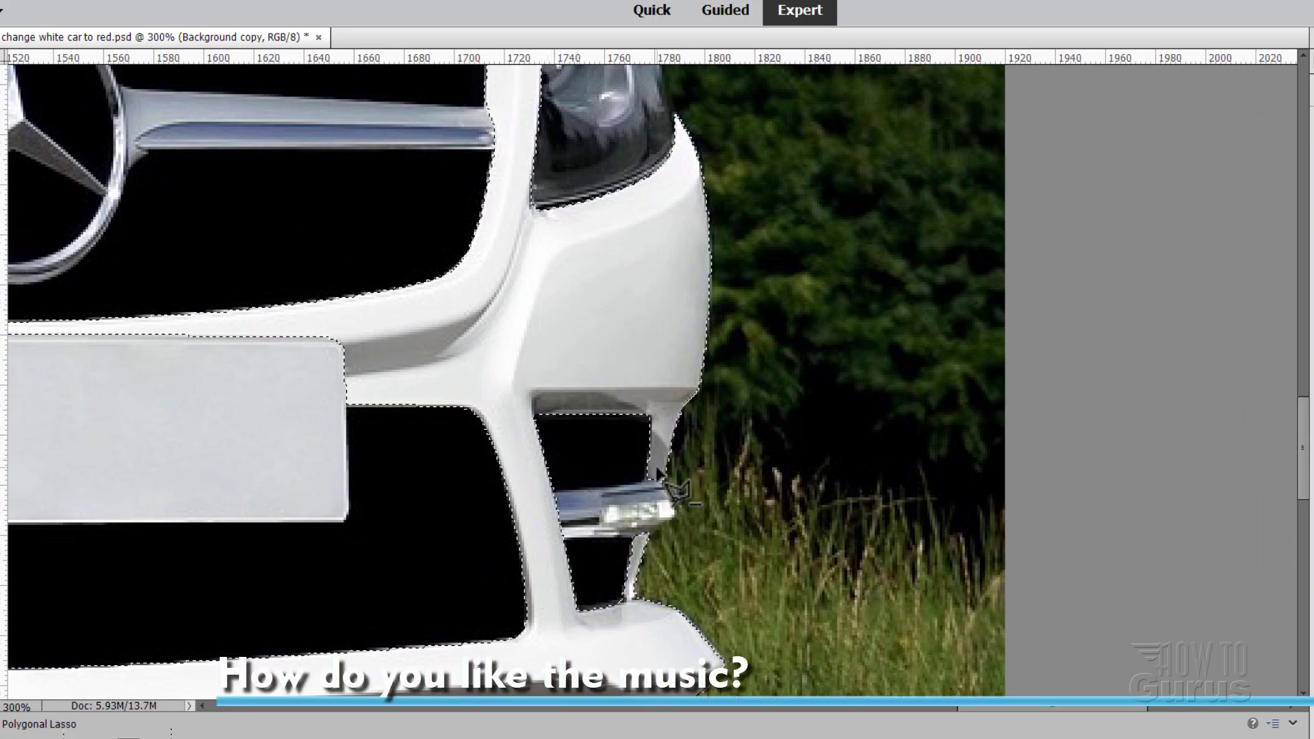
drag(549, 375, 1293, 687)
drag(79, 247, 1217, 524)
drag(103, 507, 1129, 505)
drag(510, 540, 857, 537)
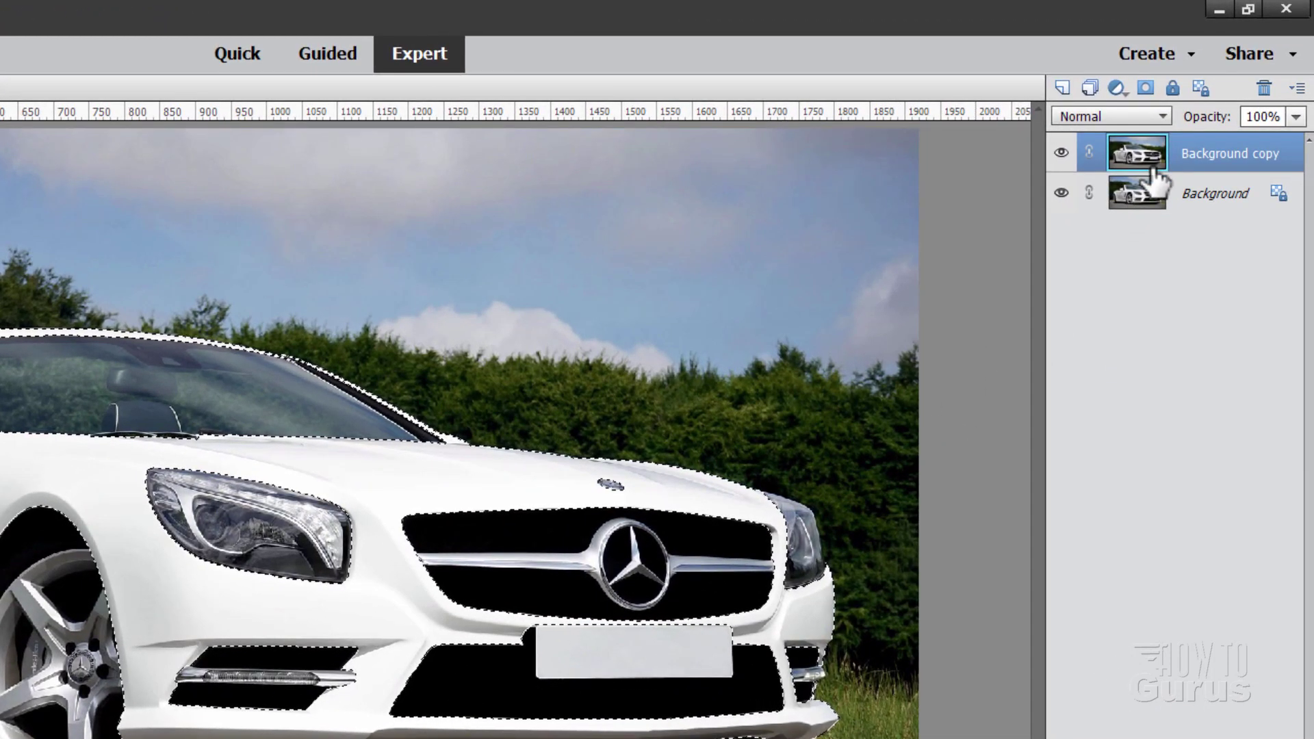
Add a layer mask to Background copy from the car selection, then hide and show Background to check it
click(1146, 88)
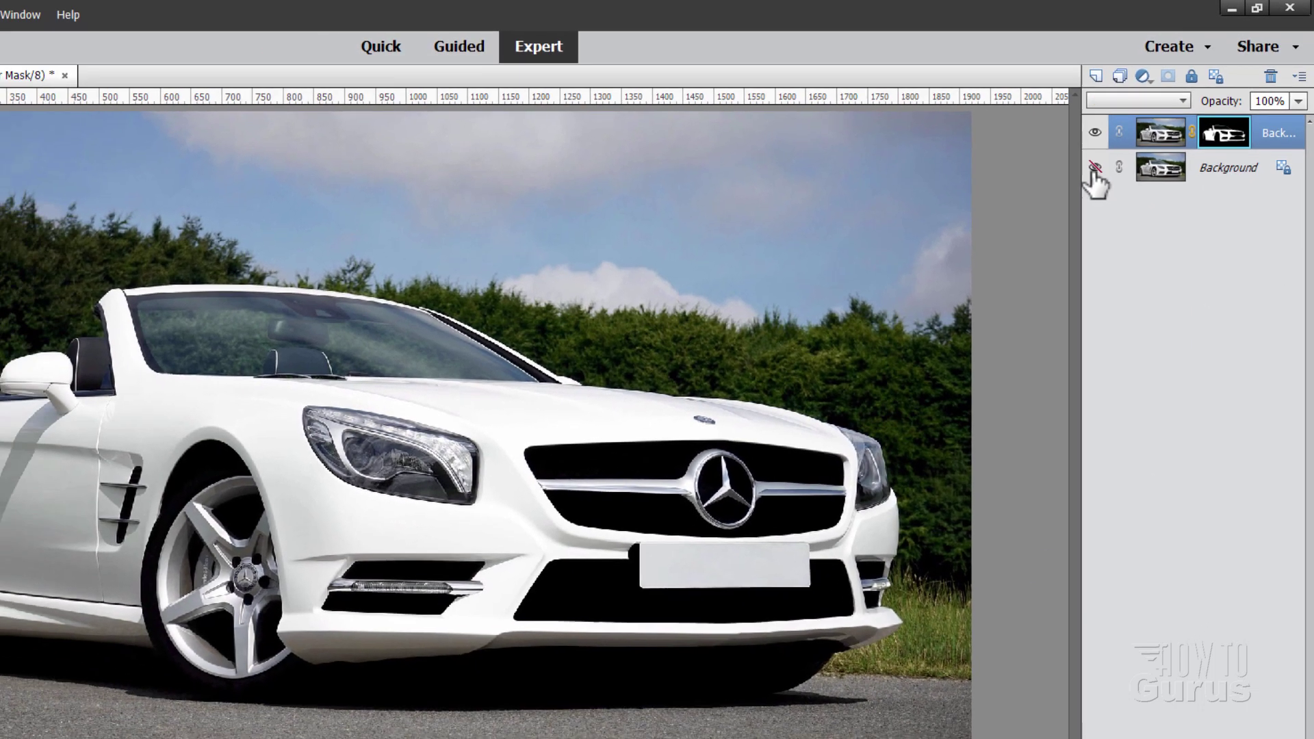
click(1062, 193)
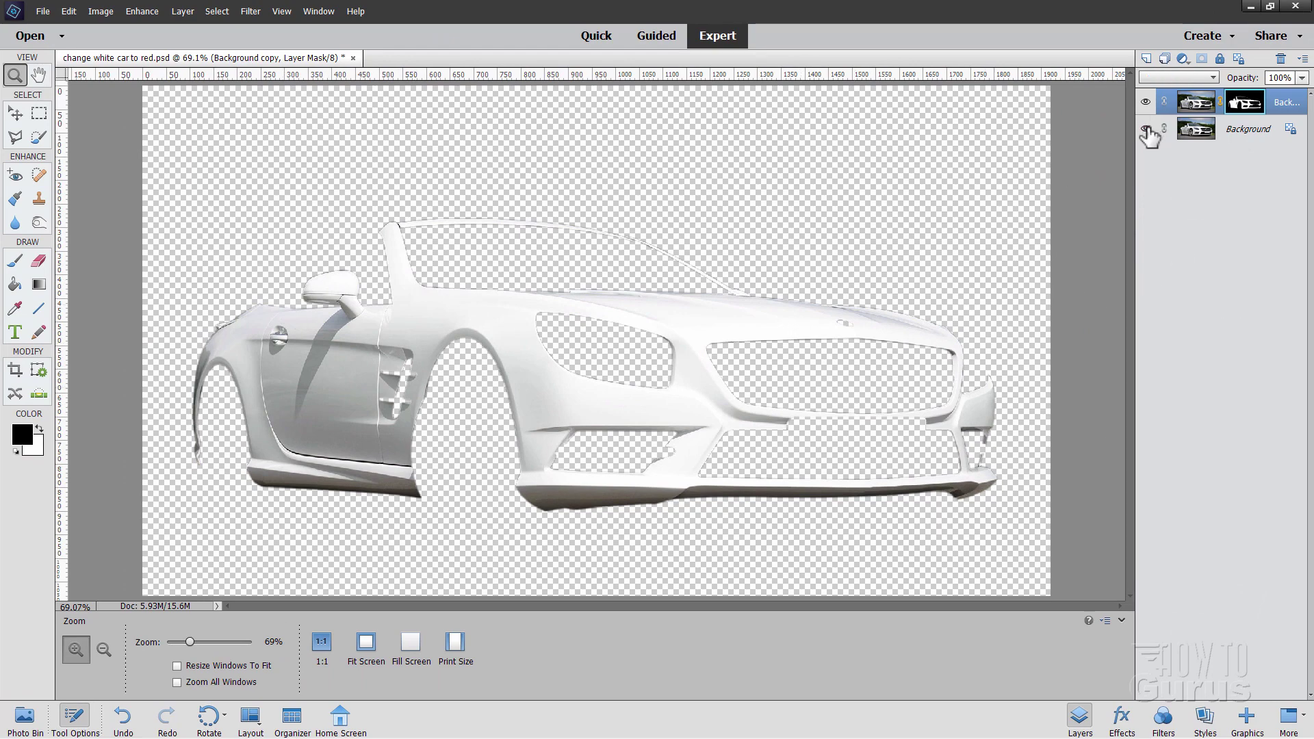
click(1145, 128)
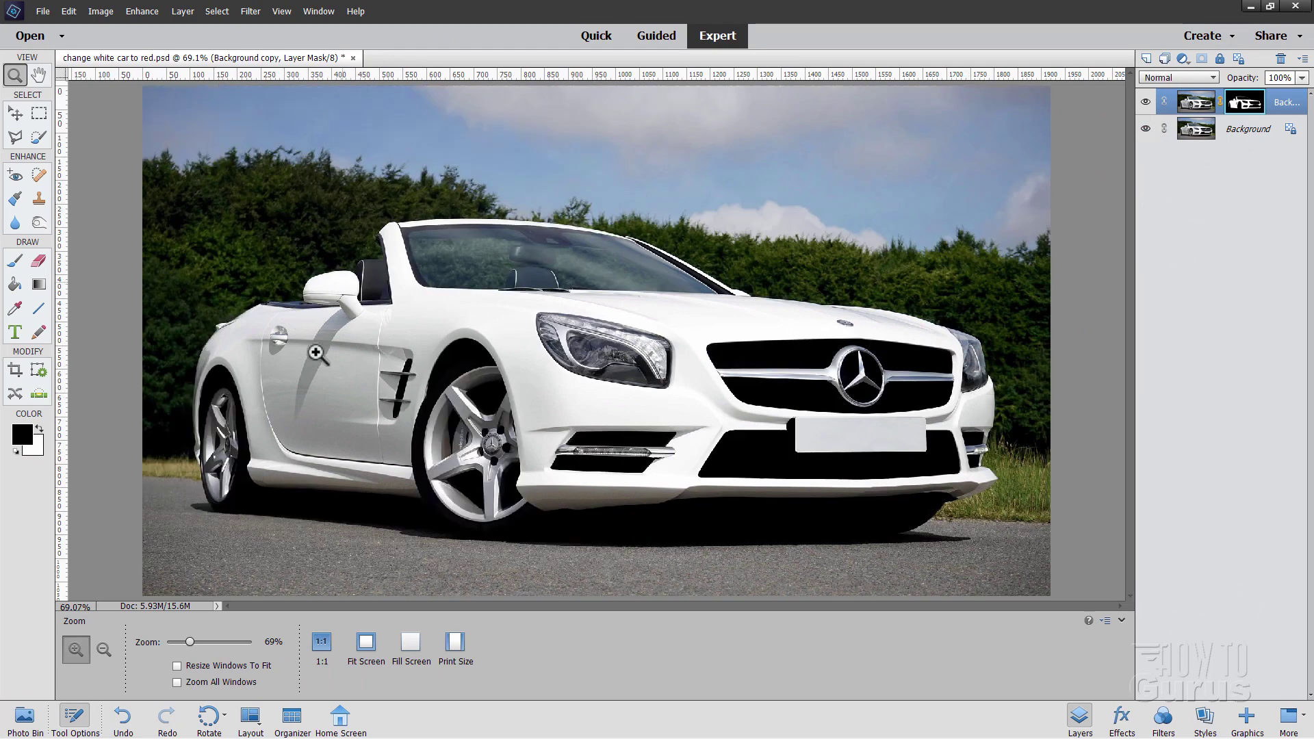
click(16, 113)
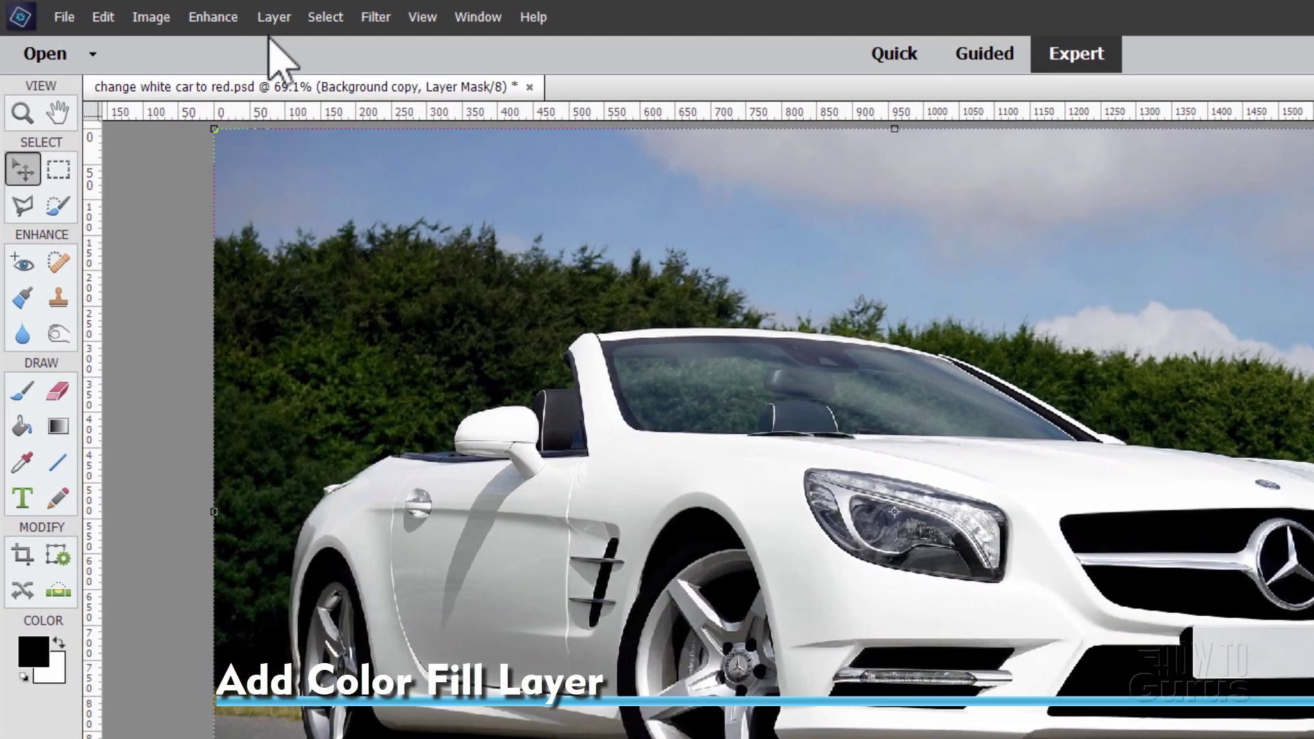
Add a Solid Color fill layer, Color Fill 1, in fully saturated deep red (R159 G1 B9)
click(182, 11)
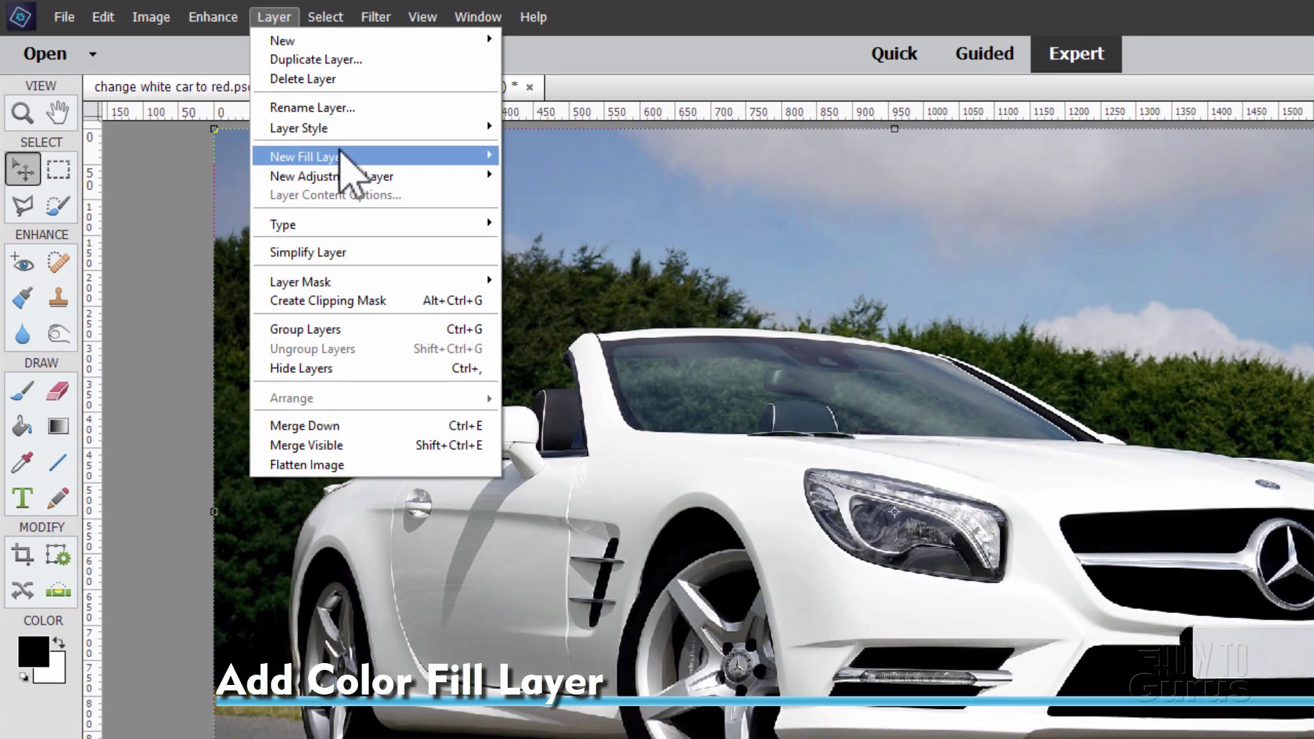
mouse_move(380, 156)
click(547, 156)
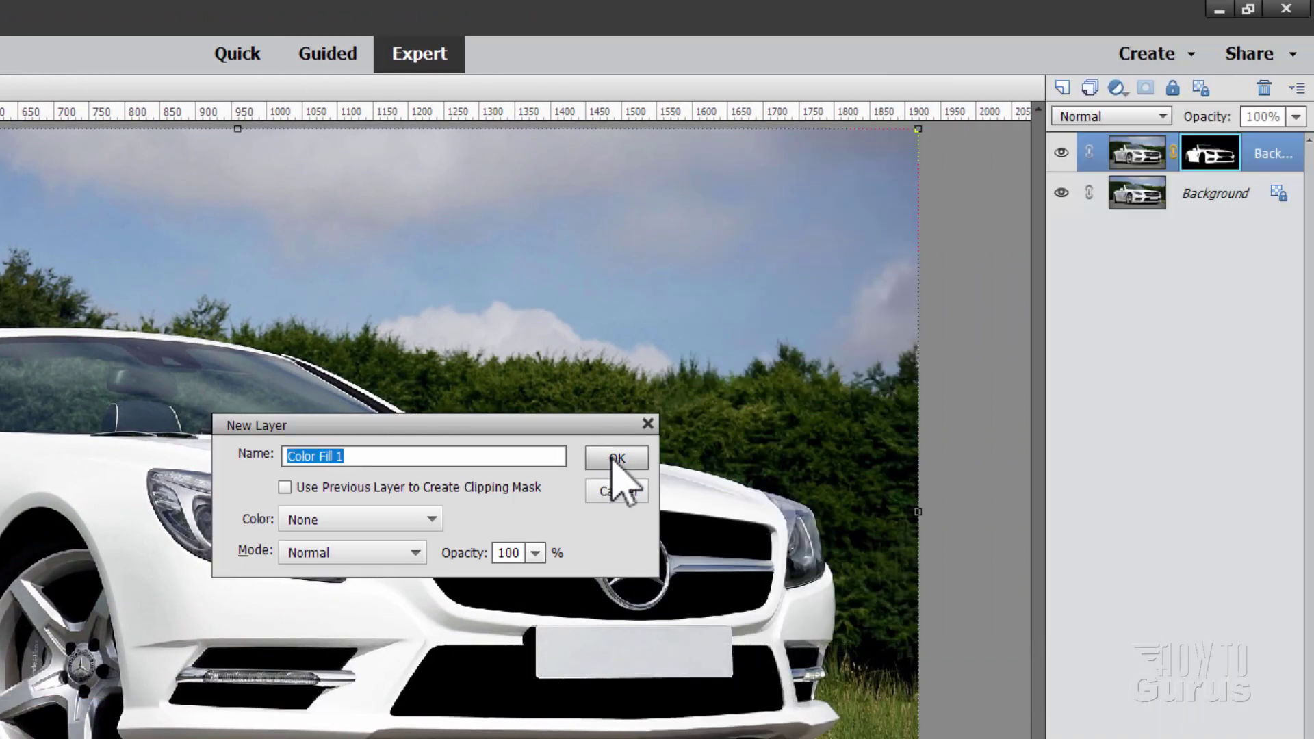
click(1266, 460)
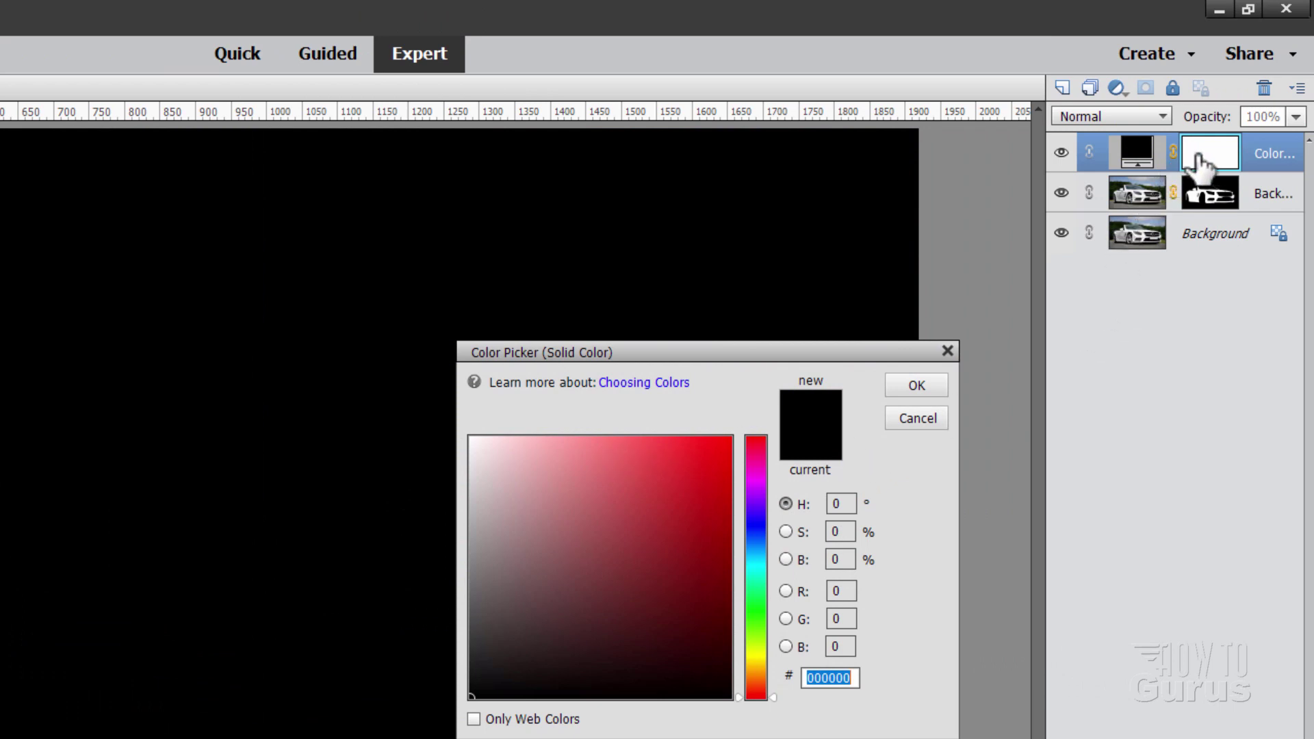
click(765, 442)
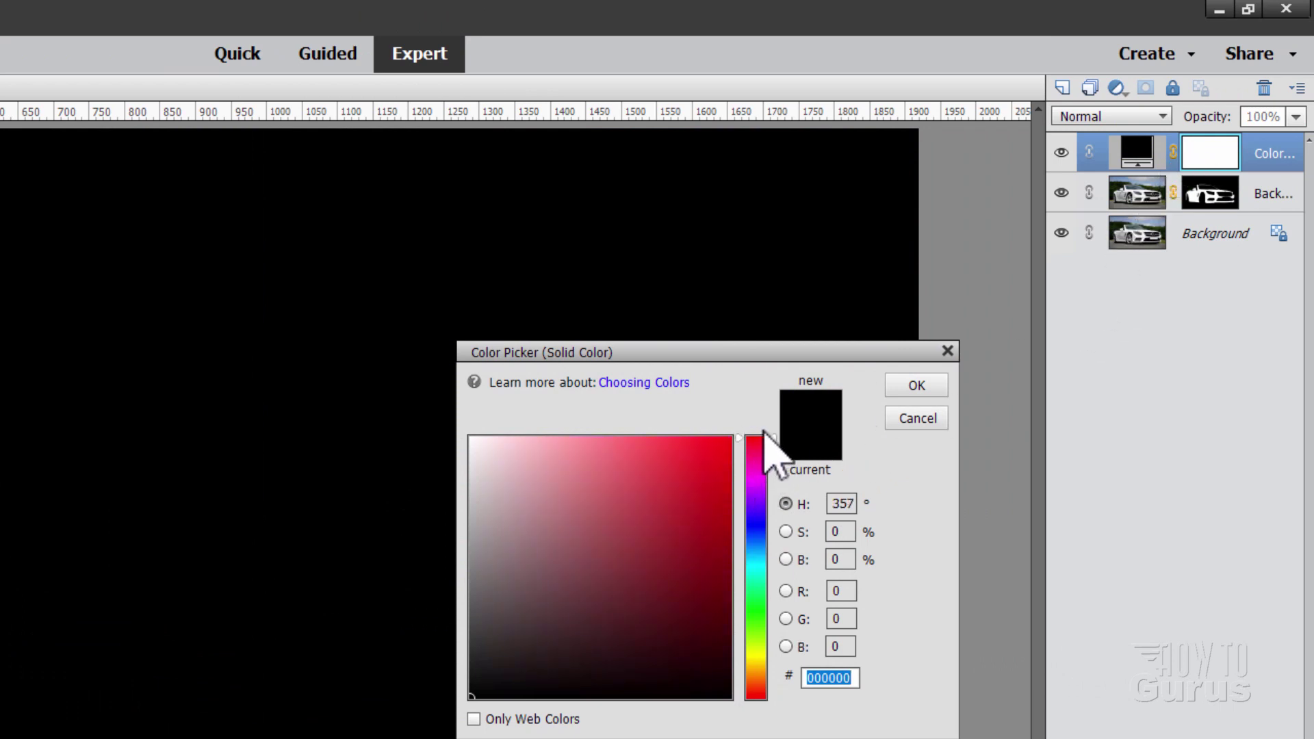
click(724, 546)
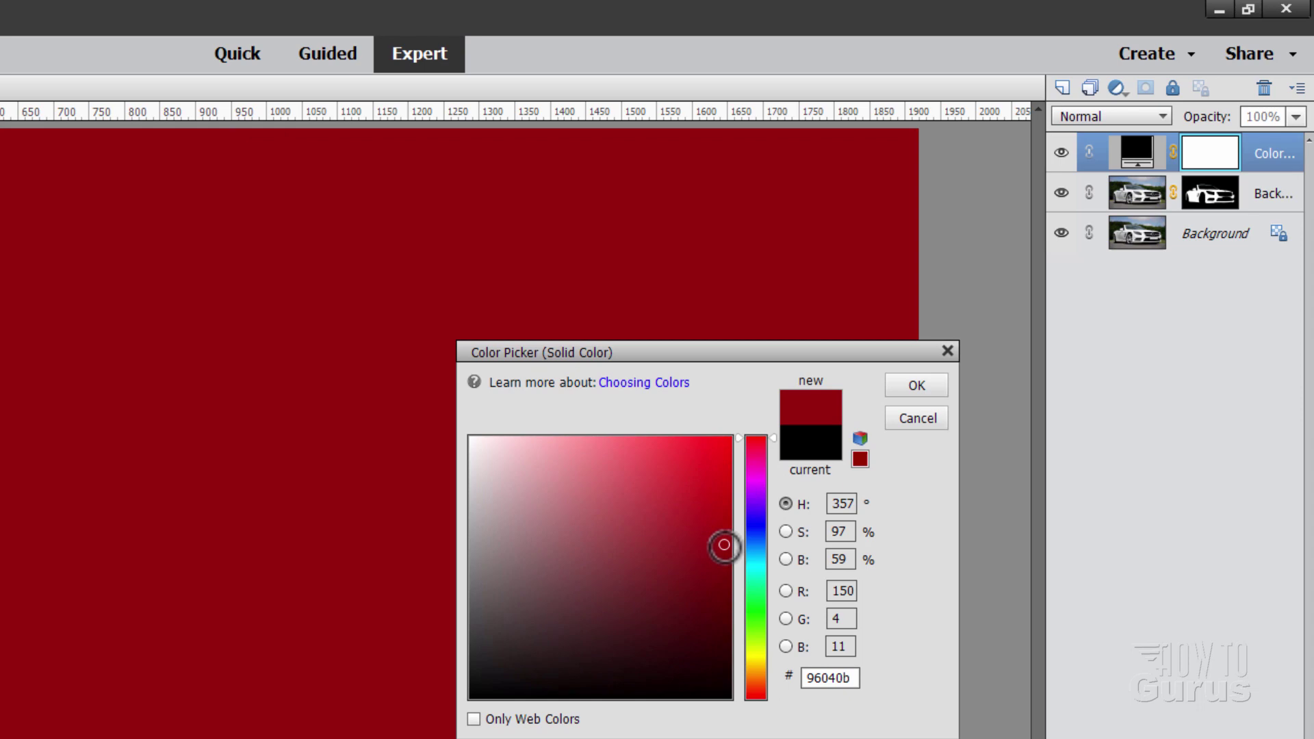
drag(725, 546, 732, 546)
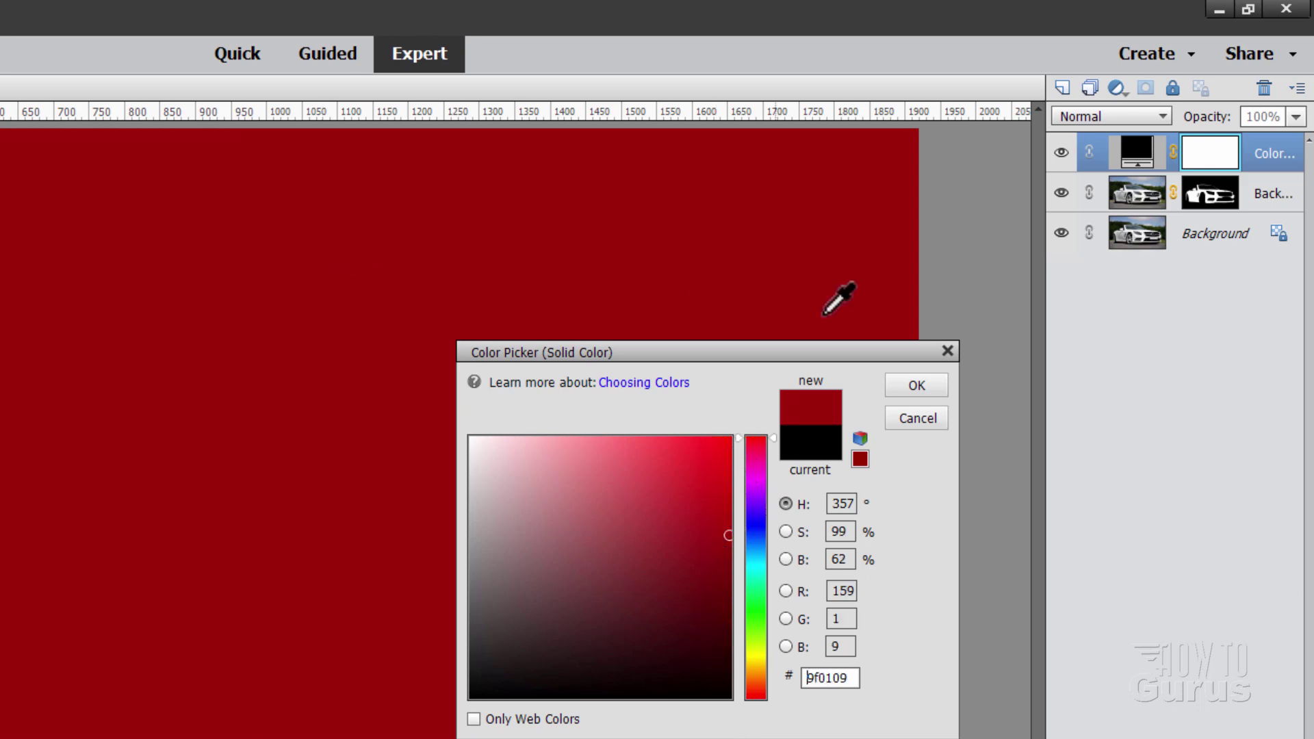
click(916, 385)
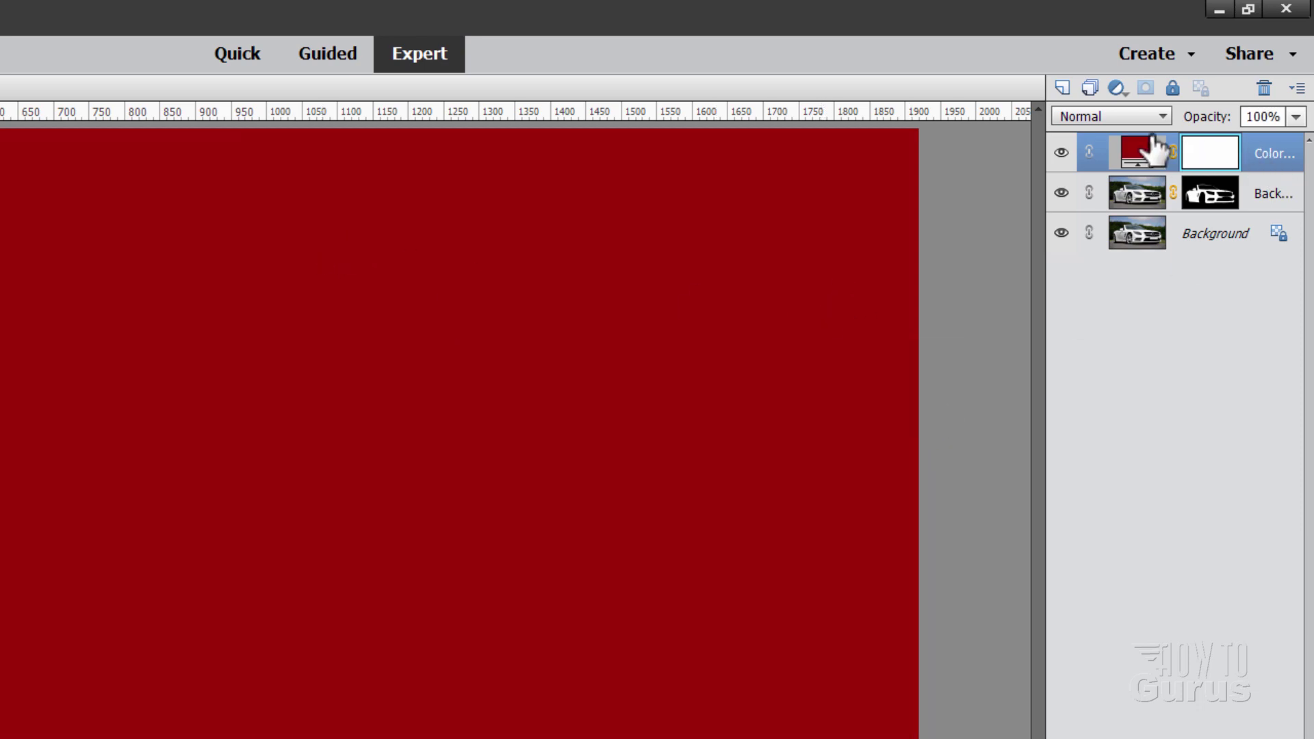
Copy the Background copy layer's car mask onto Color Fill 1, replacing its existing mask
click(1210, 200)
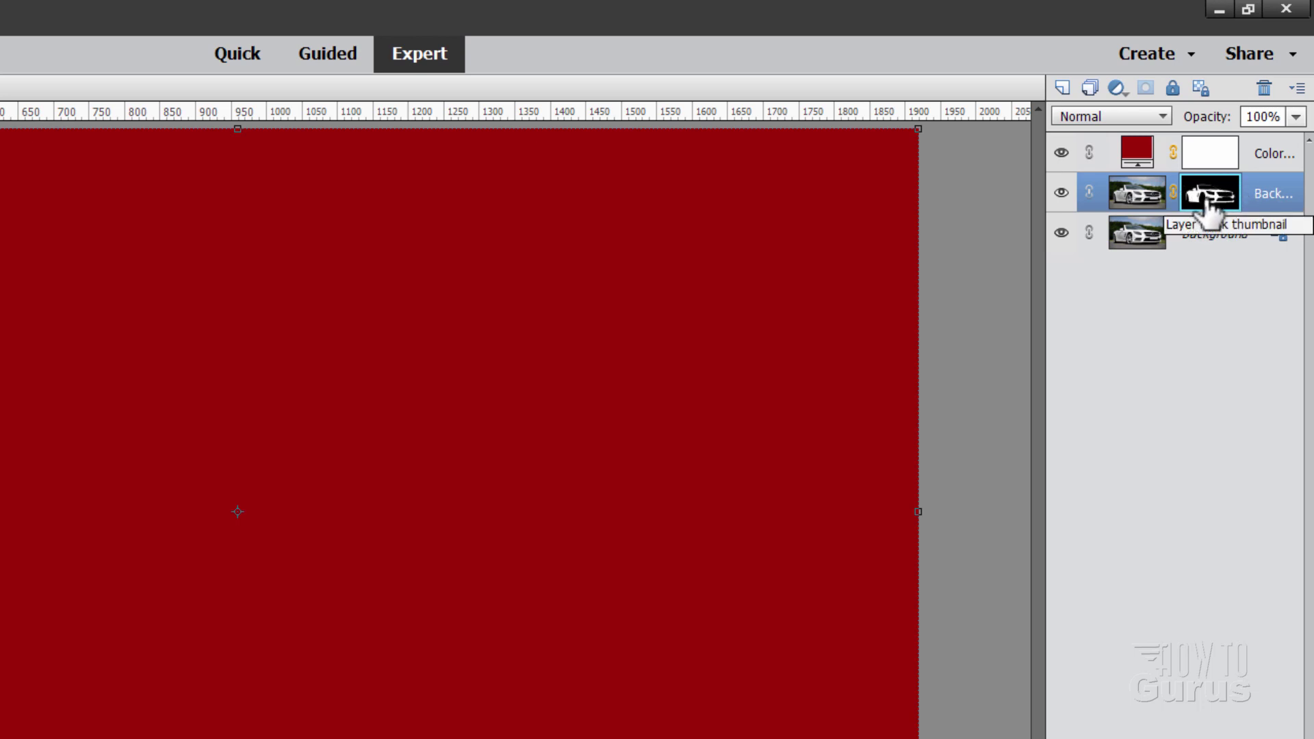
drag(1210, 209, 1210, 156)
click(304, 414)
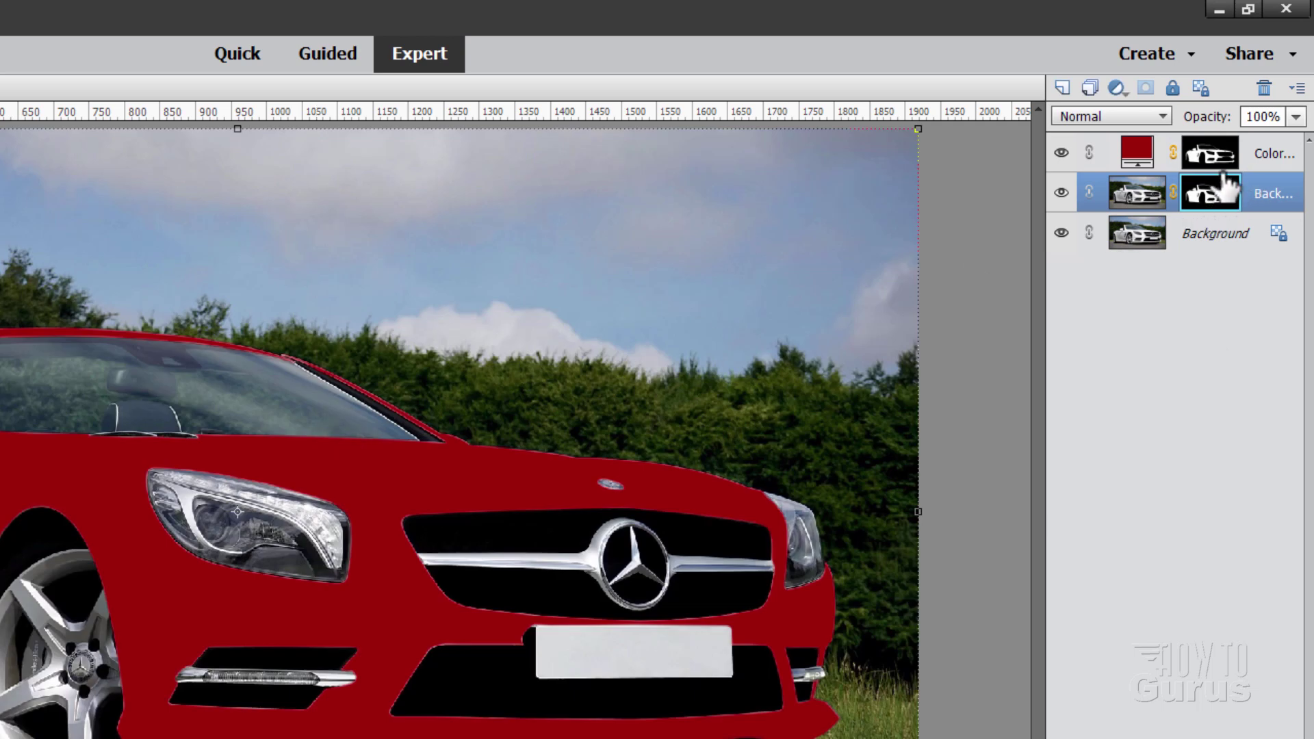
Set the Color Fill 1 layer's blend mode to Pin Light
click(1122, 145)
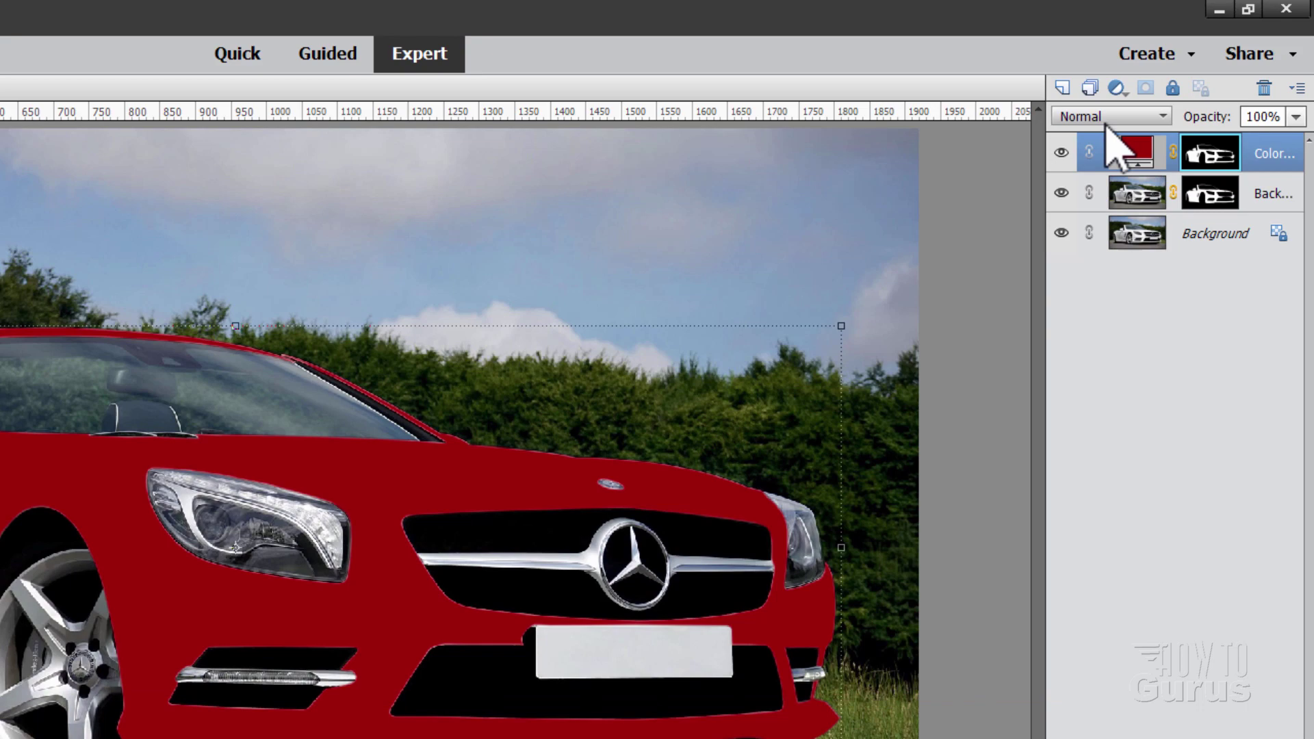
click(1110, 117)
click(1136, 443)
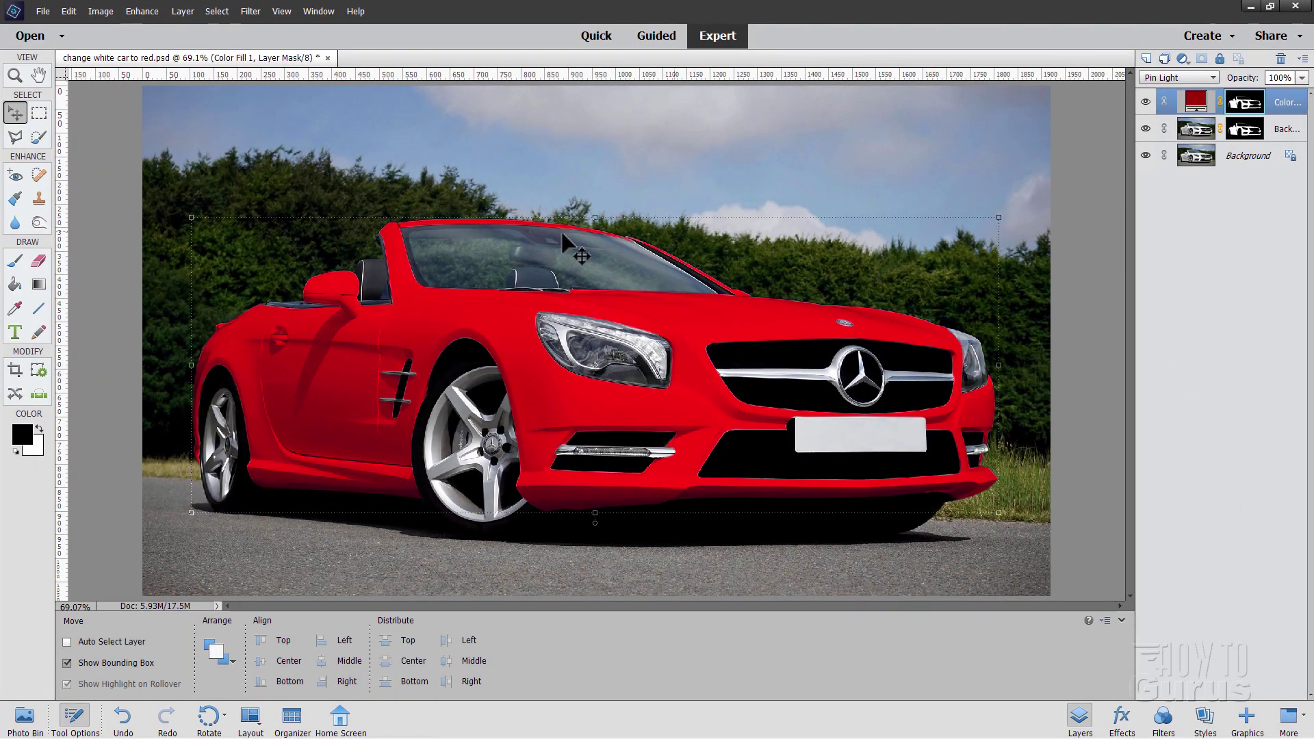
click(1237, 165)
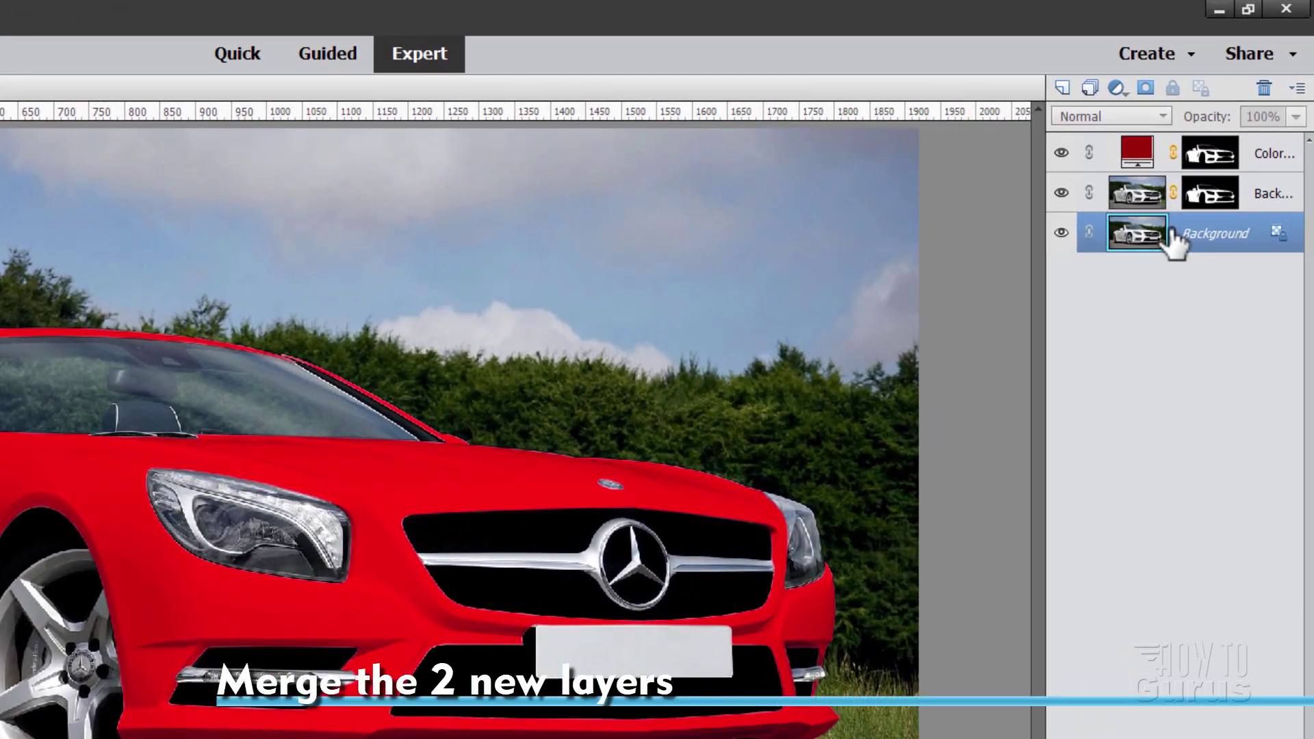
Merge Color Fill 1 down into Background copy, applying its mask, then hide and show Background to check
click(1266, 157)
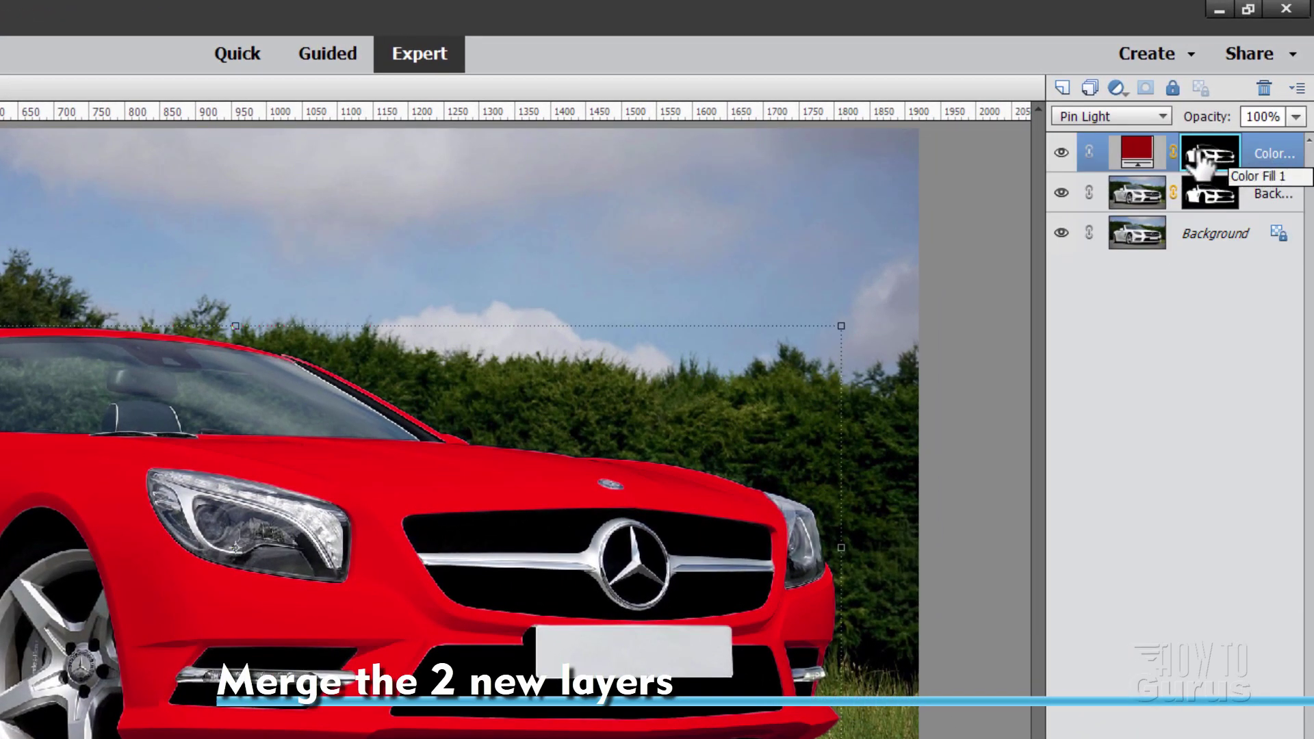
right_click(1263, 164)
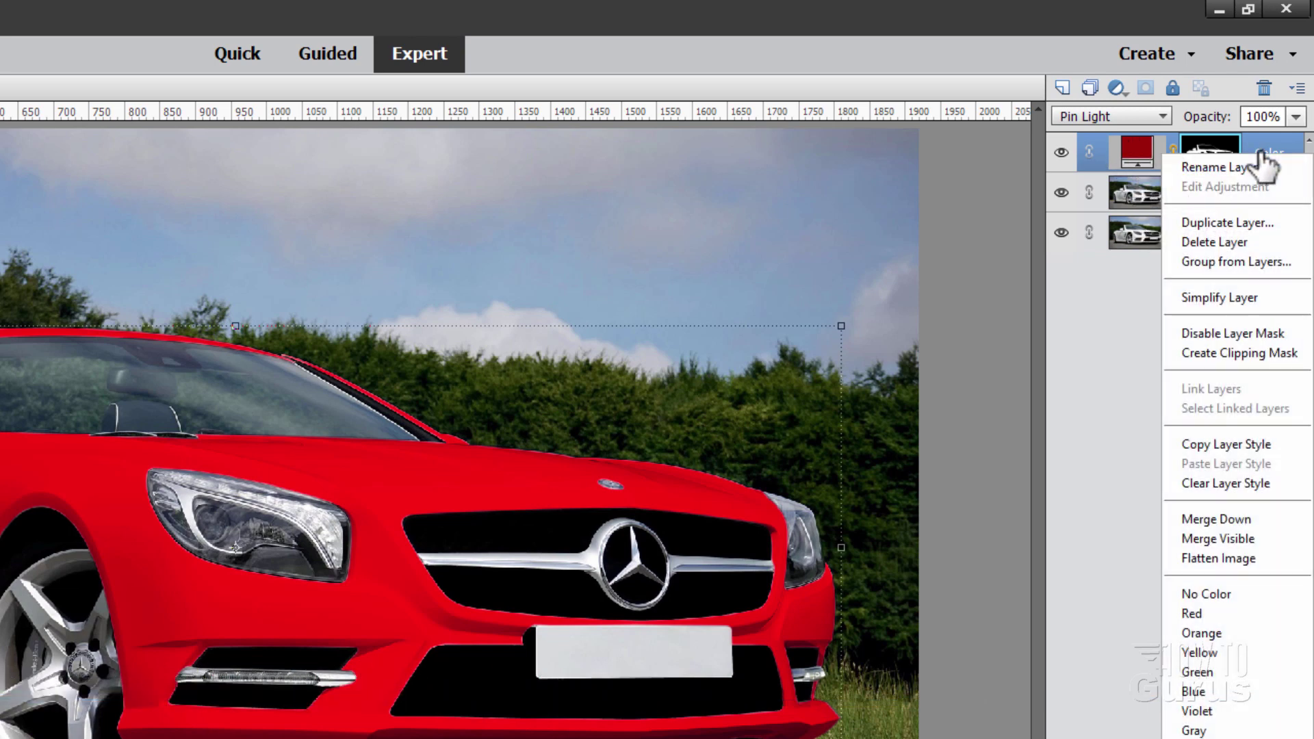
click(1228, 519)
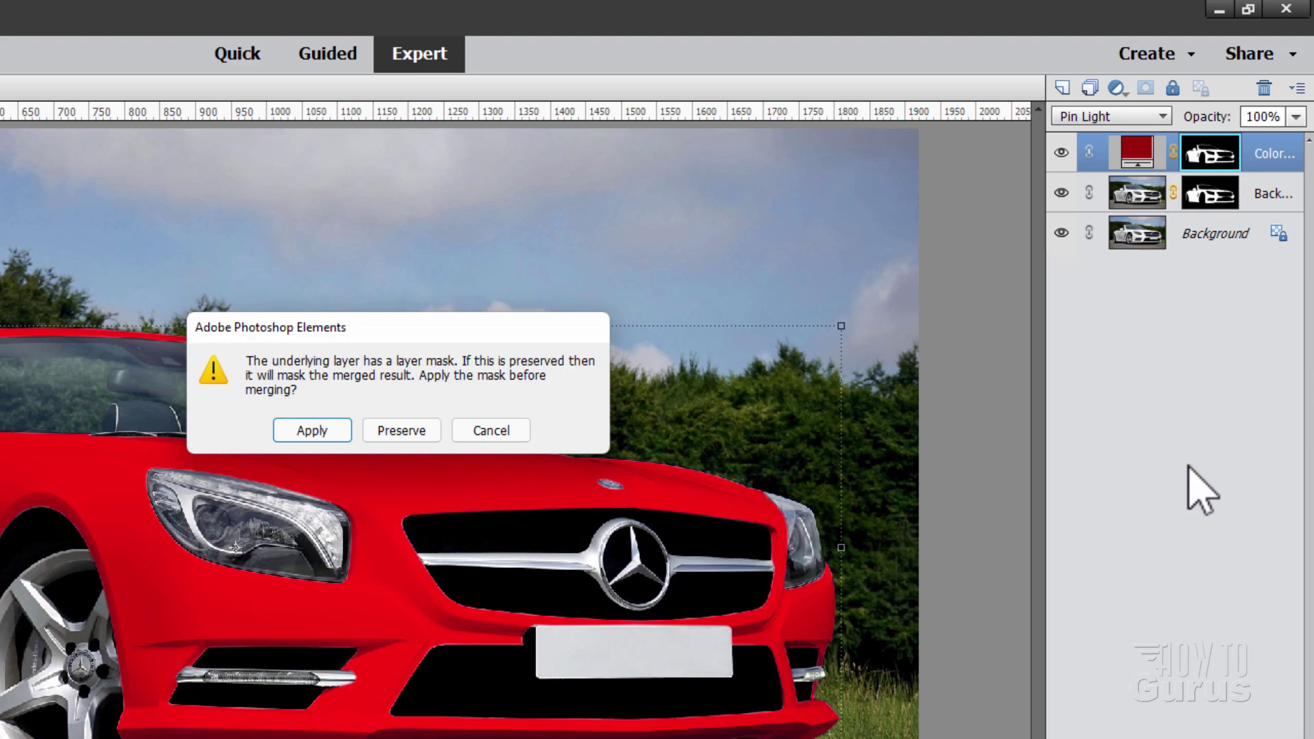
click(311, 432)
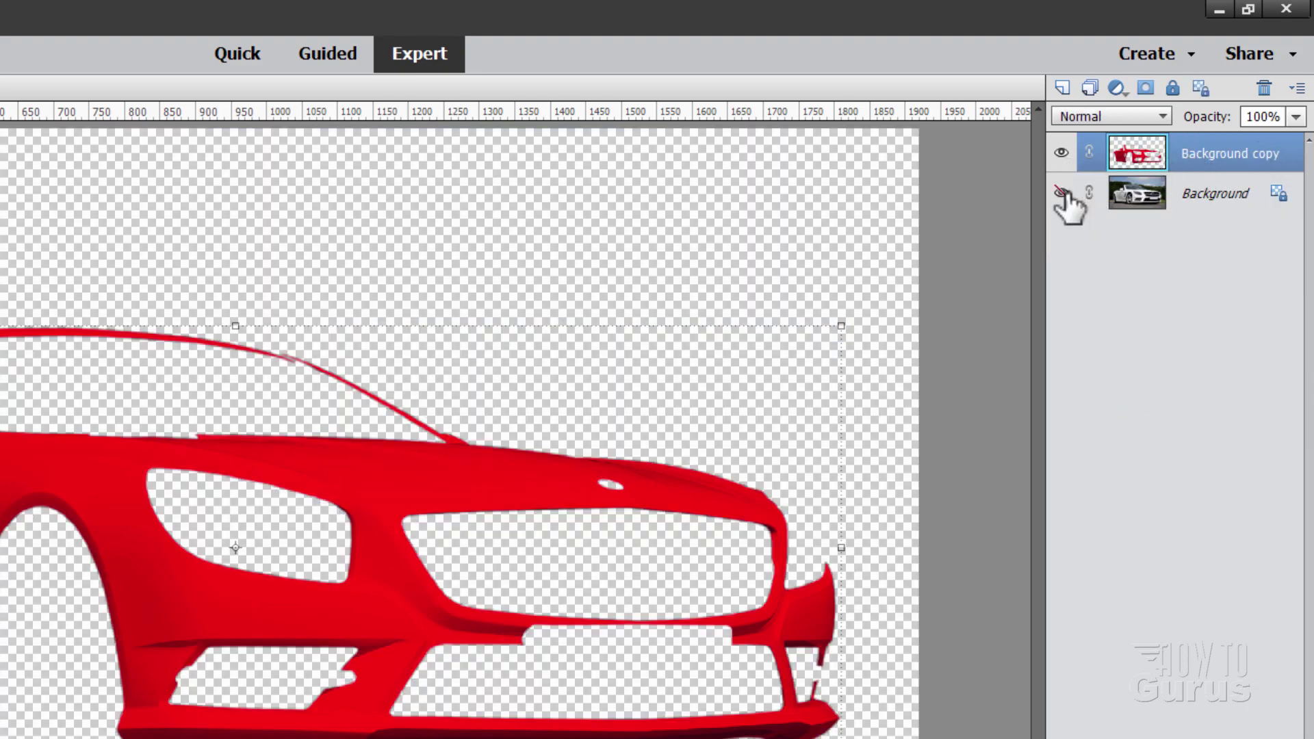
click(1061, 193)
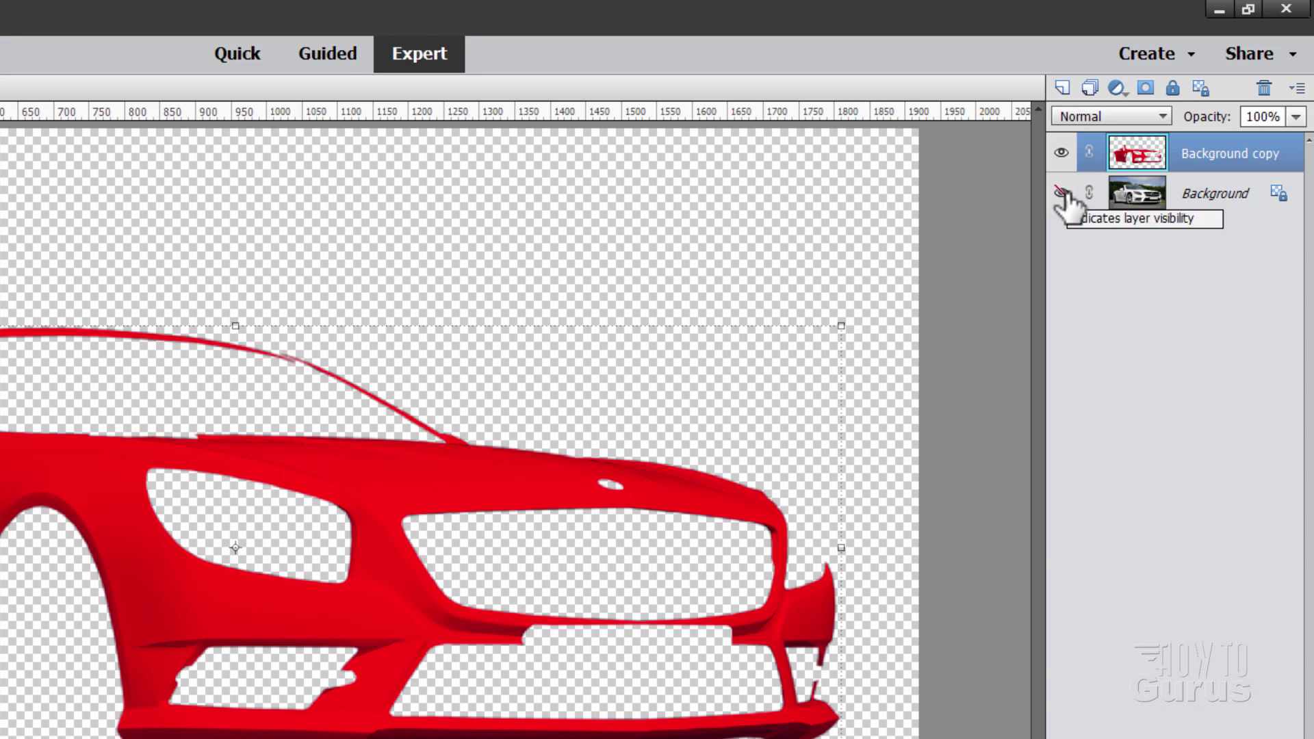
click(1061, 192)
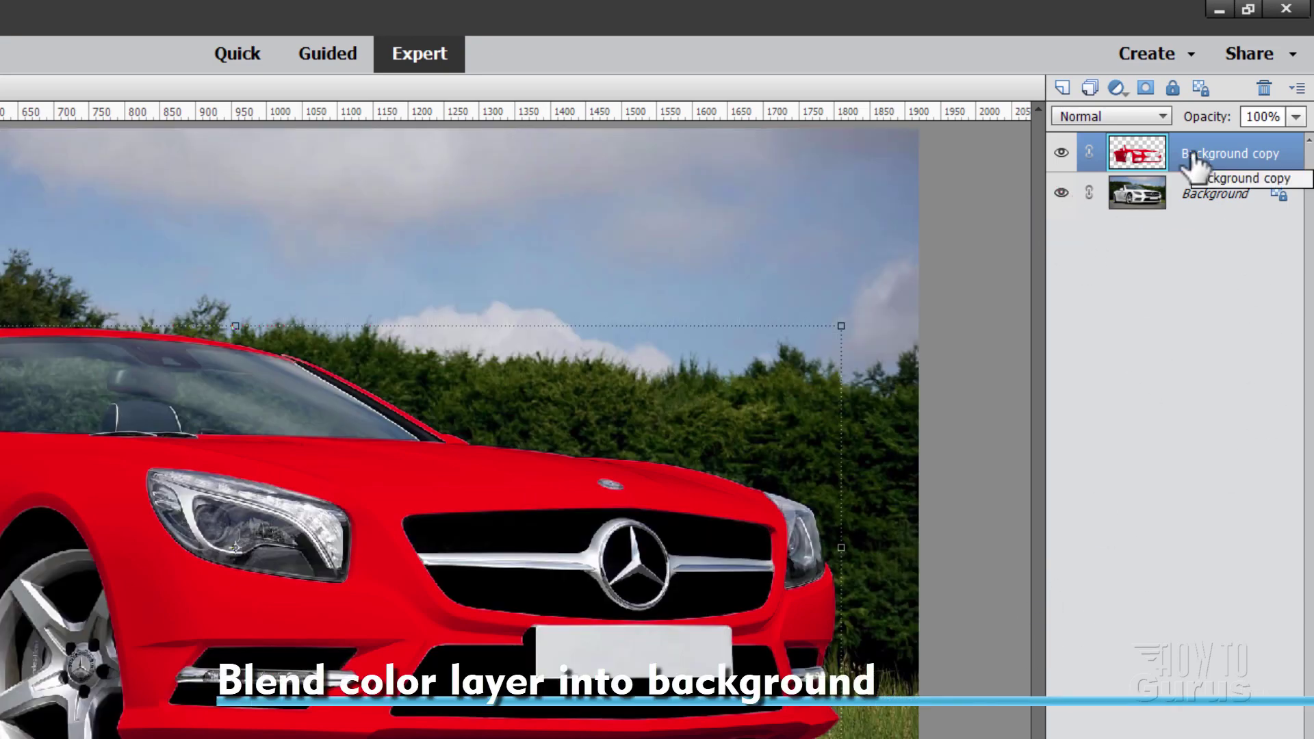
Change the Background copy layer's blend mode to Multiply
click(1138, 118)
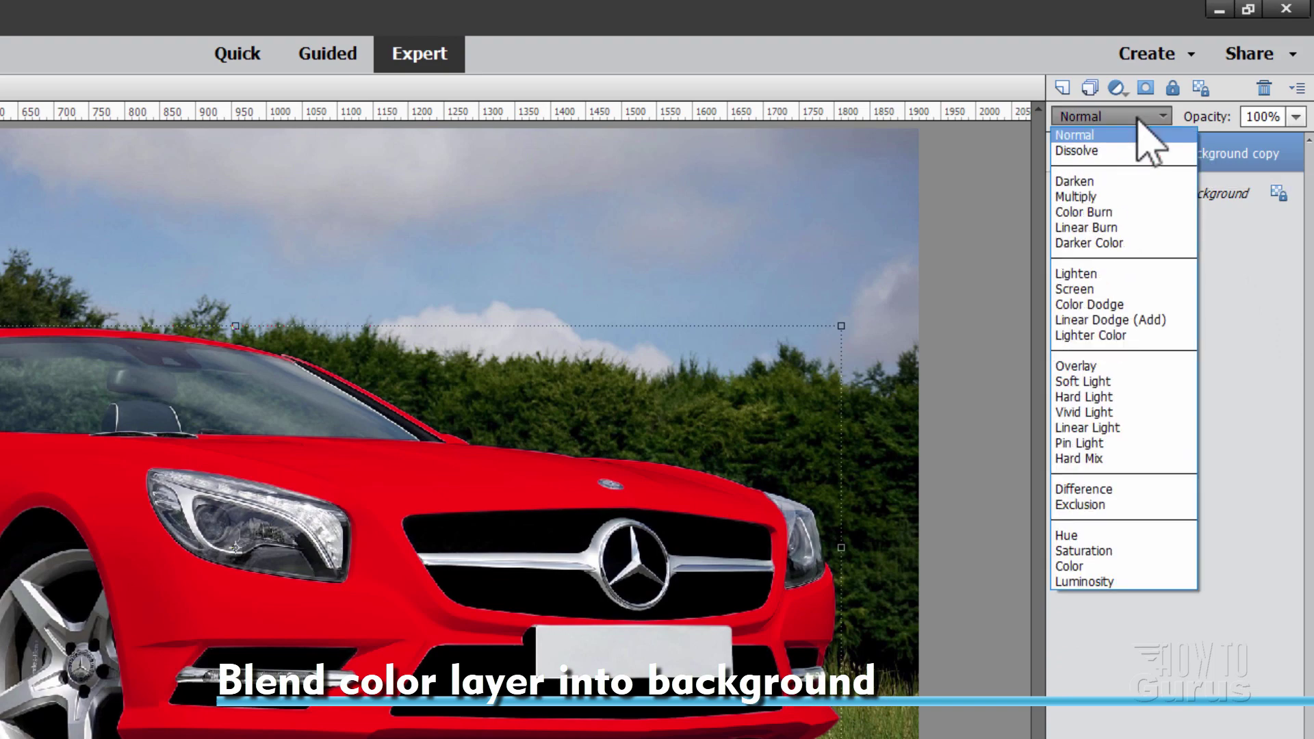
click(1126, 198)
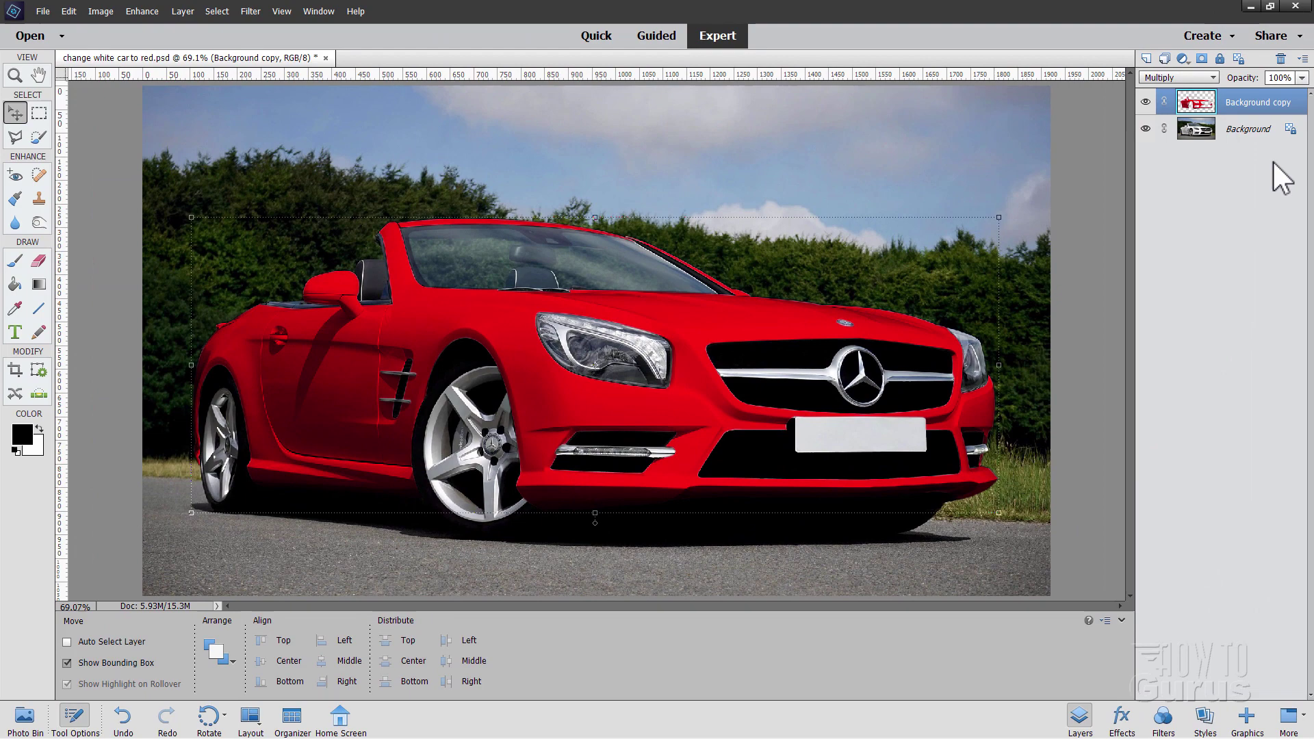
click(1259, 130)
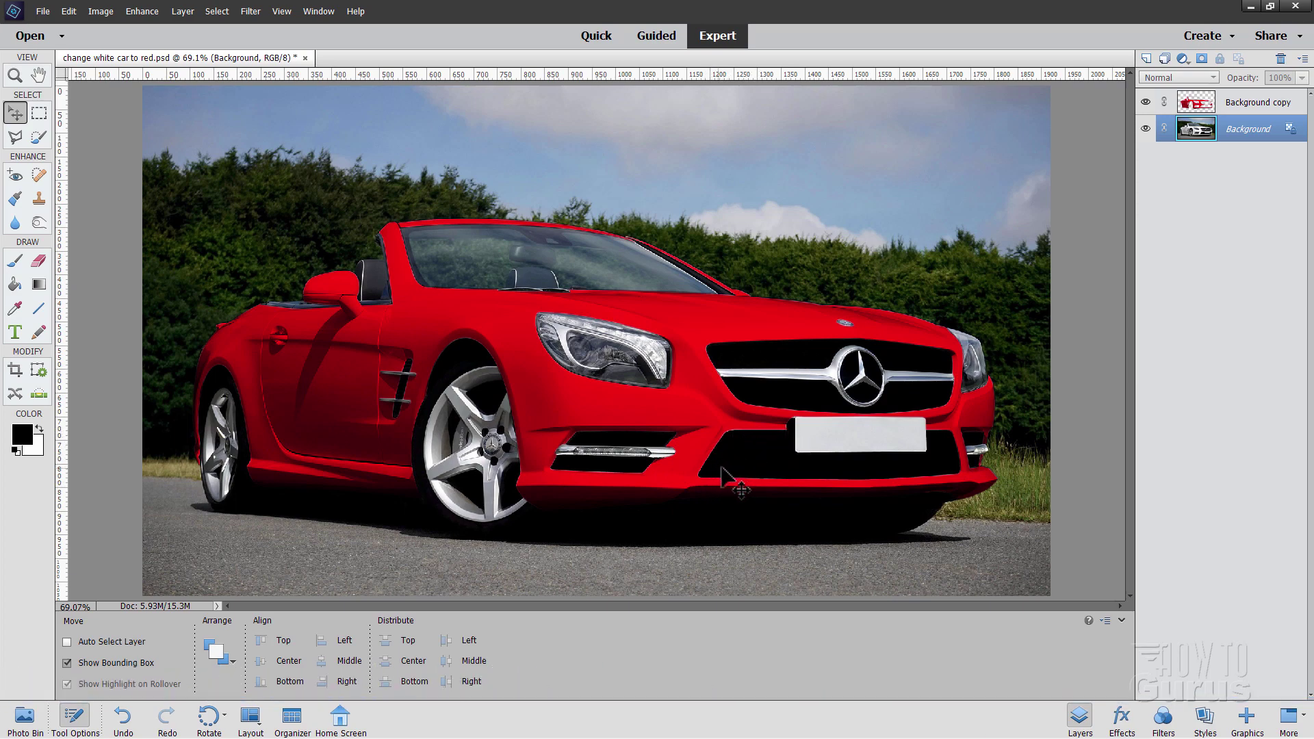
click(14, 75)
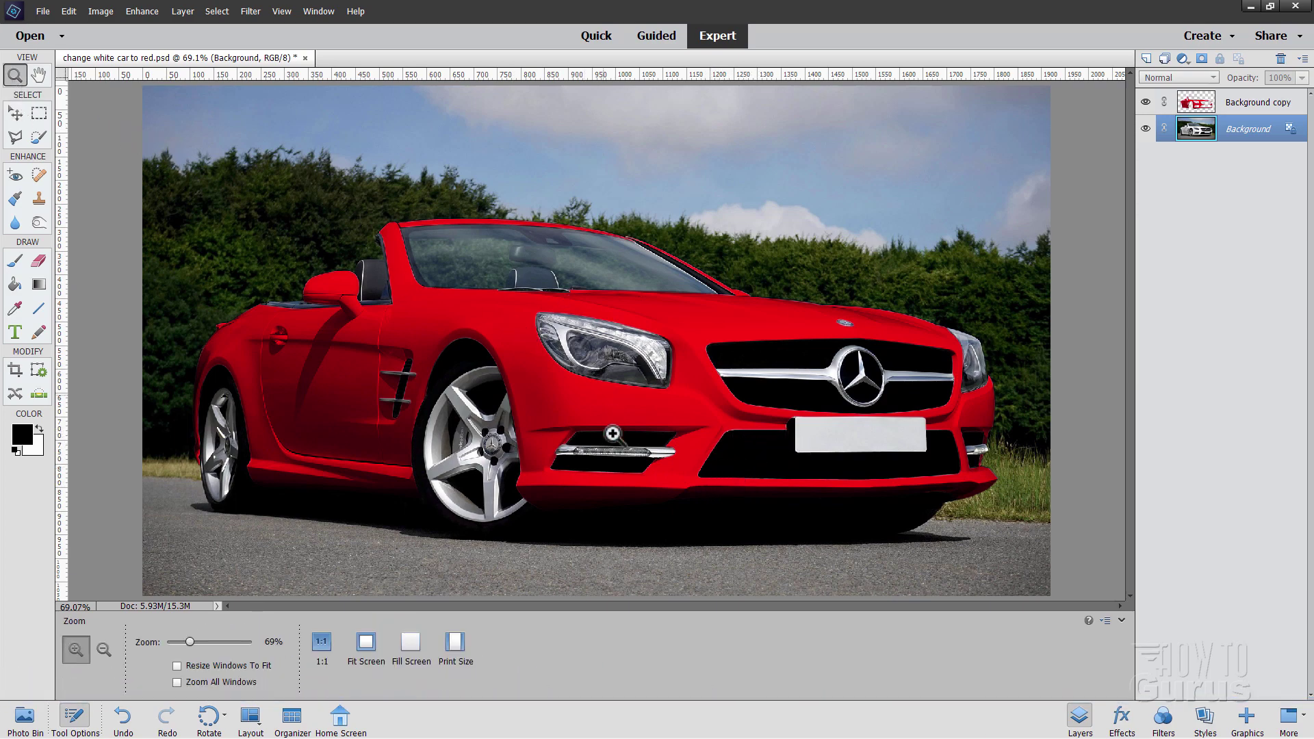
Zoom to 400% on the front bumper vent and pick Clone Stamp on Background copy
click(596, 478)
click(598, 479)
click(601, 478)
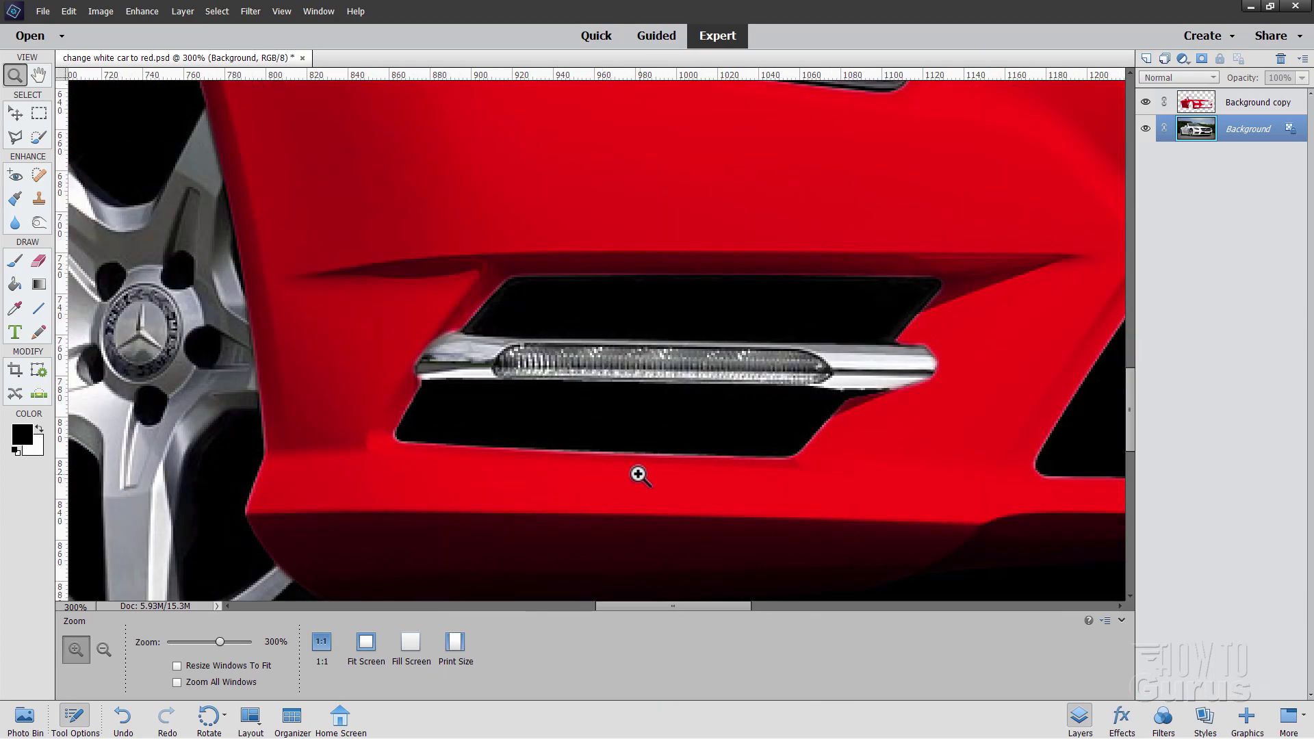
click(637, 474)
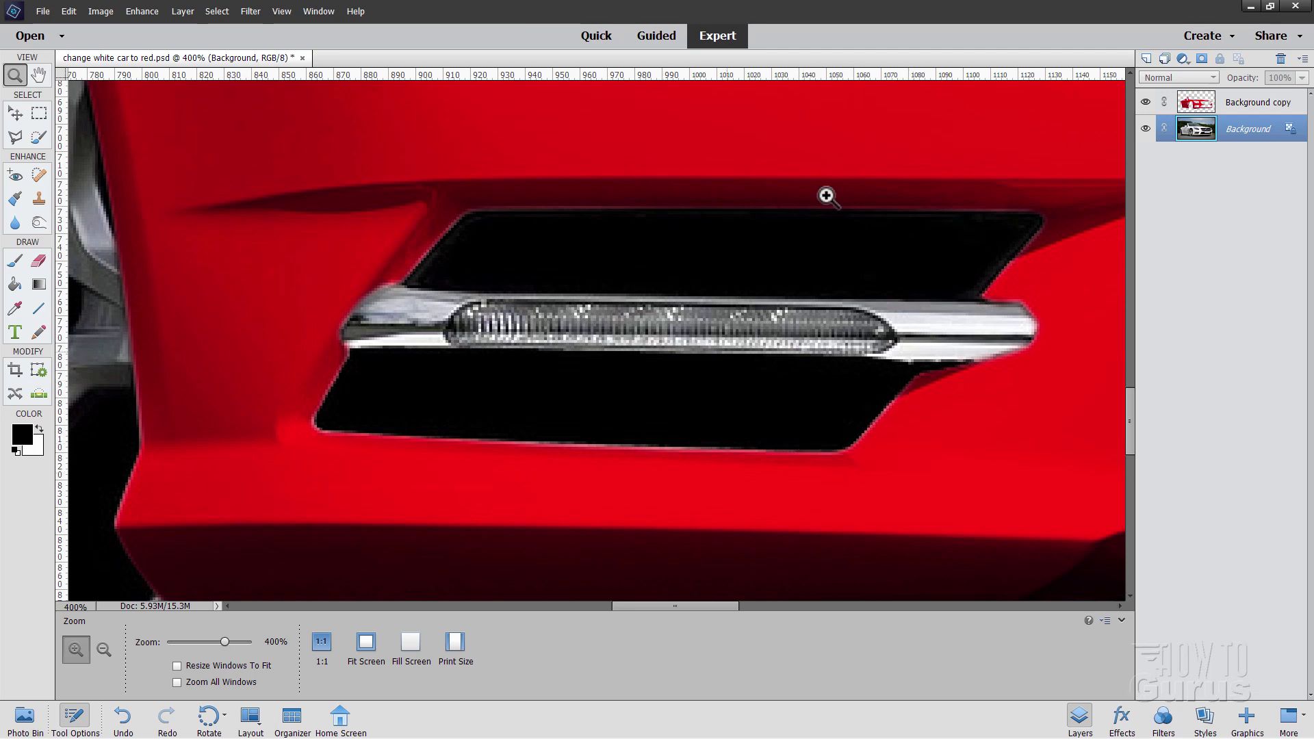
click(1200, 102)
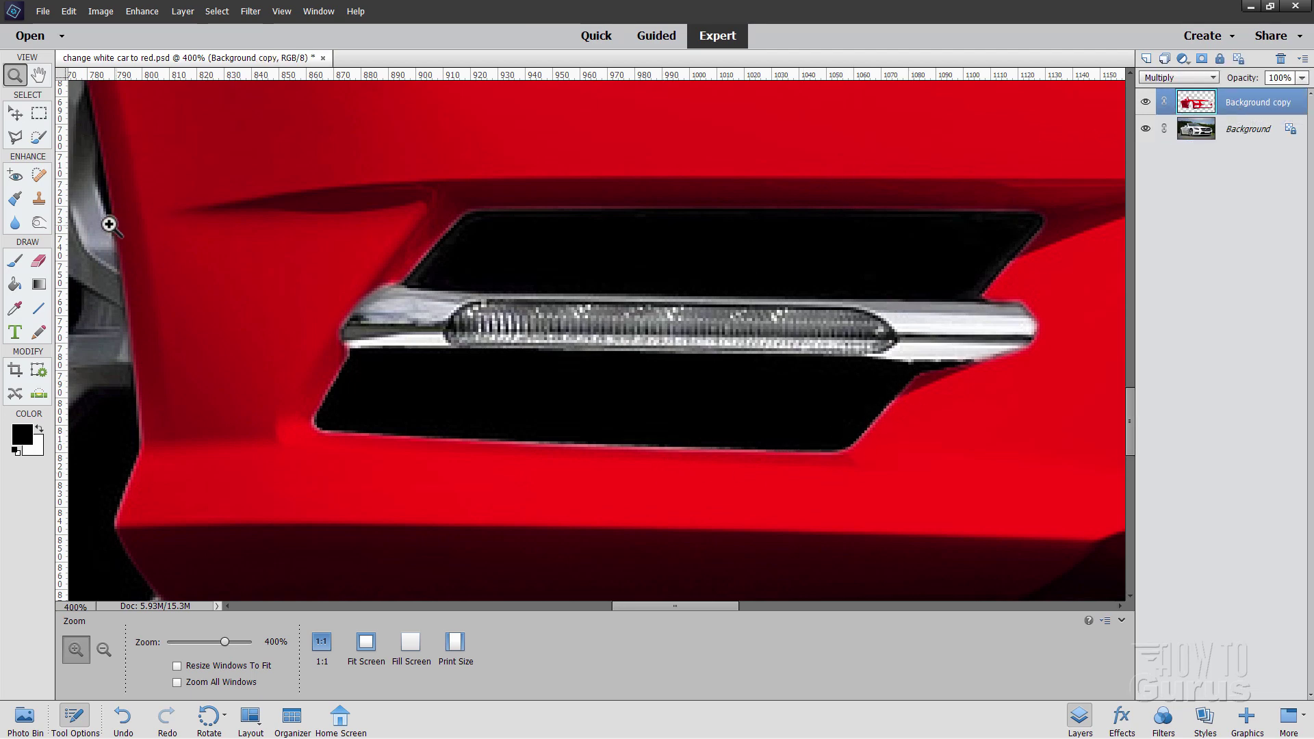
click(39, 199)
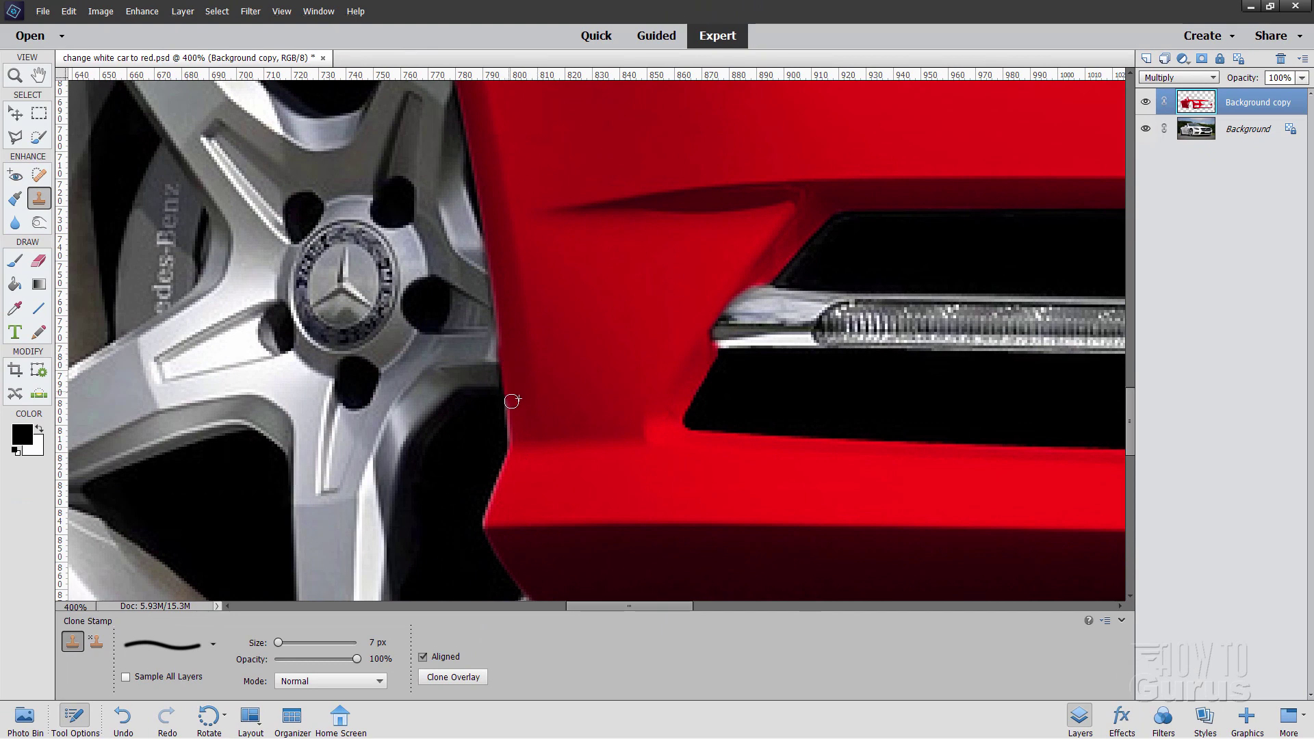
Clone over the lower and upper bumper edges beside the front wheel
drag(512, 421, 495, 506)
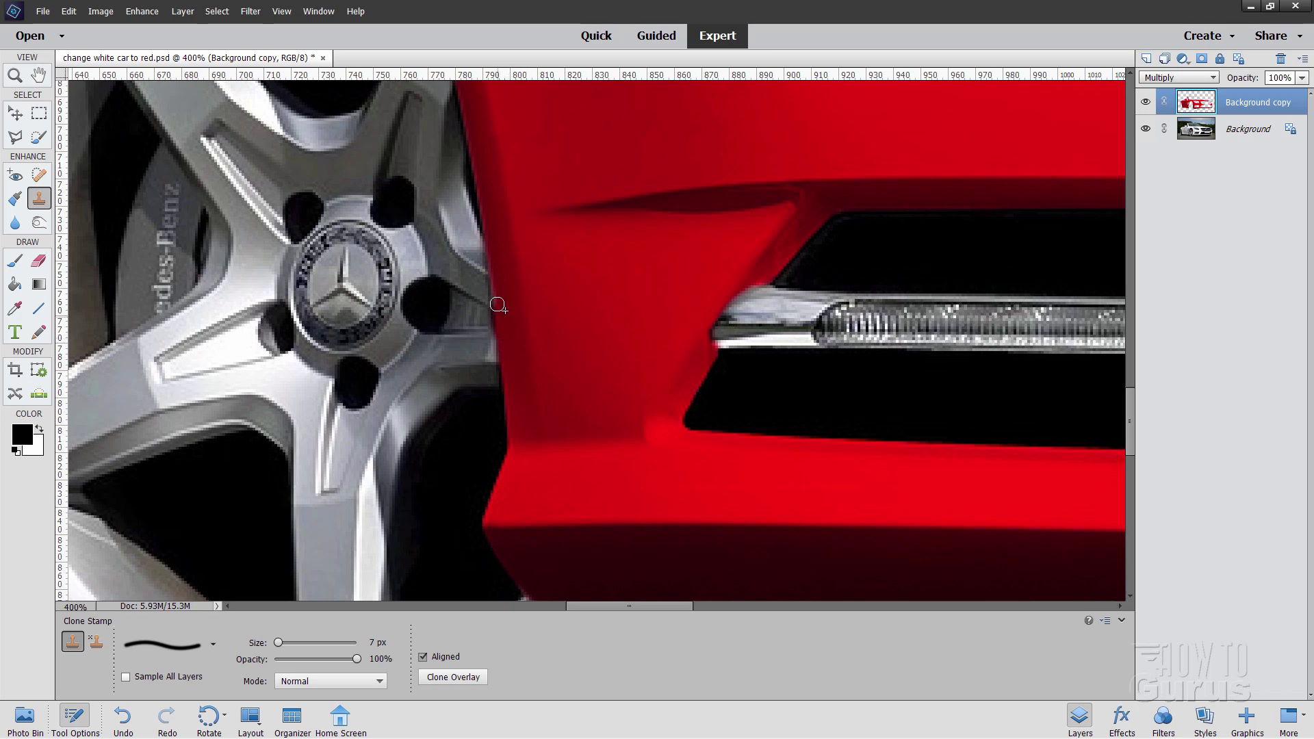
drag(490, 257, 478, 203)
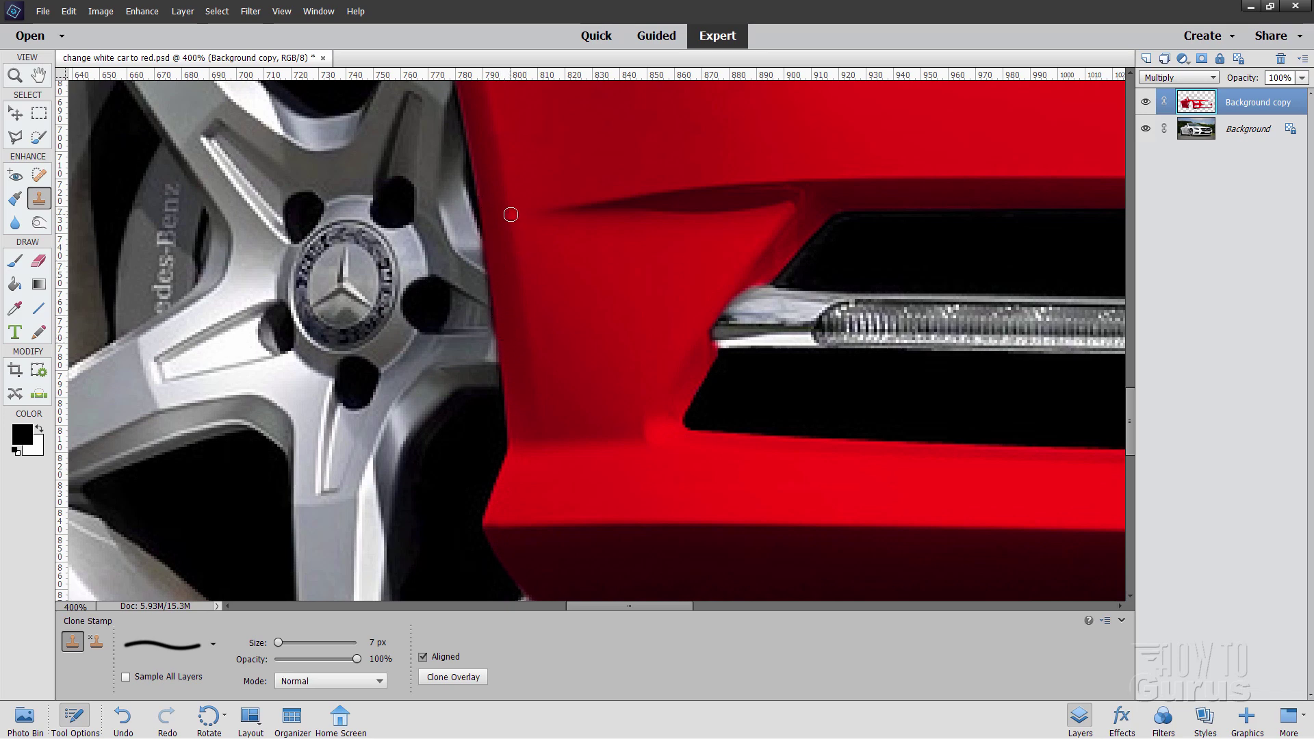
click(14, 75)
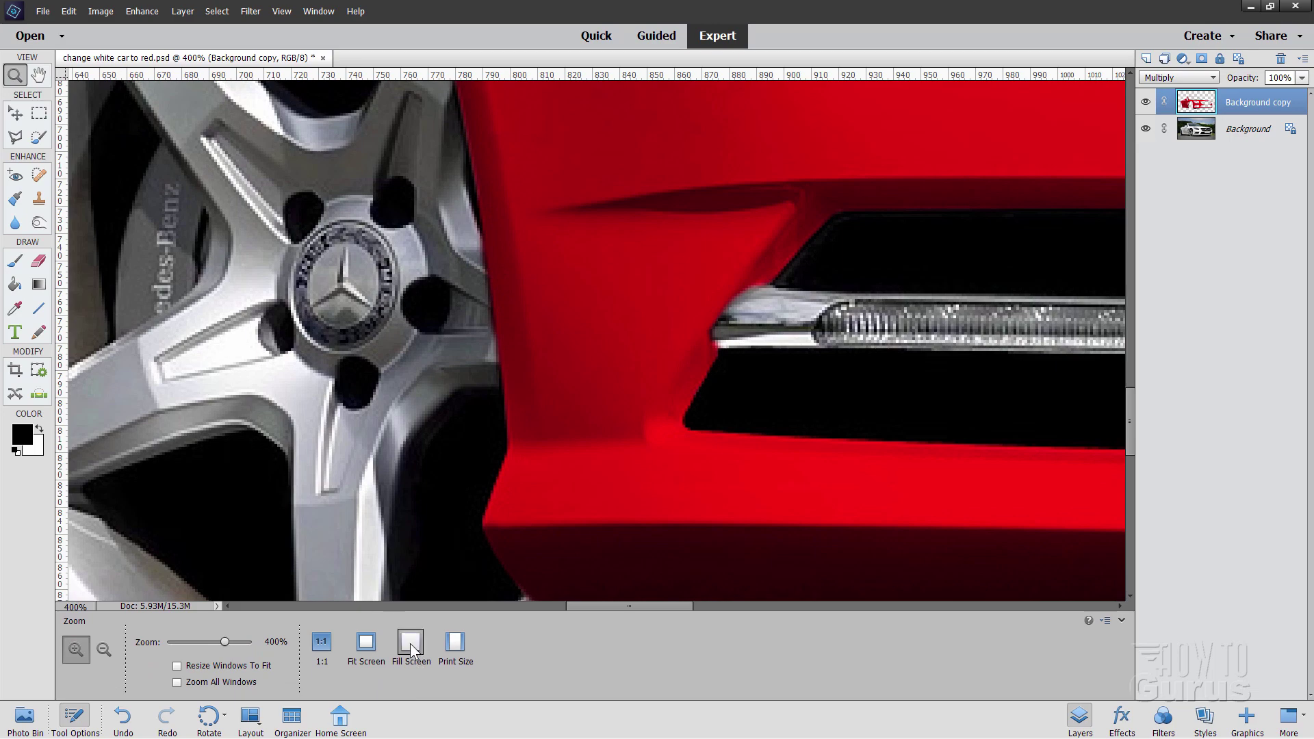
Fit the image to the screen and turn the red car layer back on after comparing
click(366, 644)
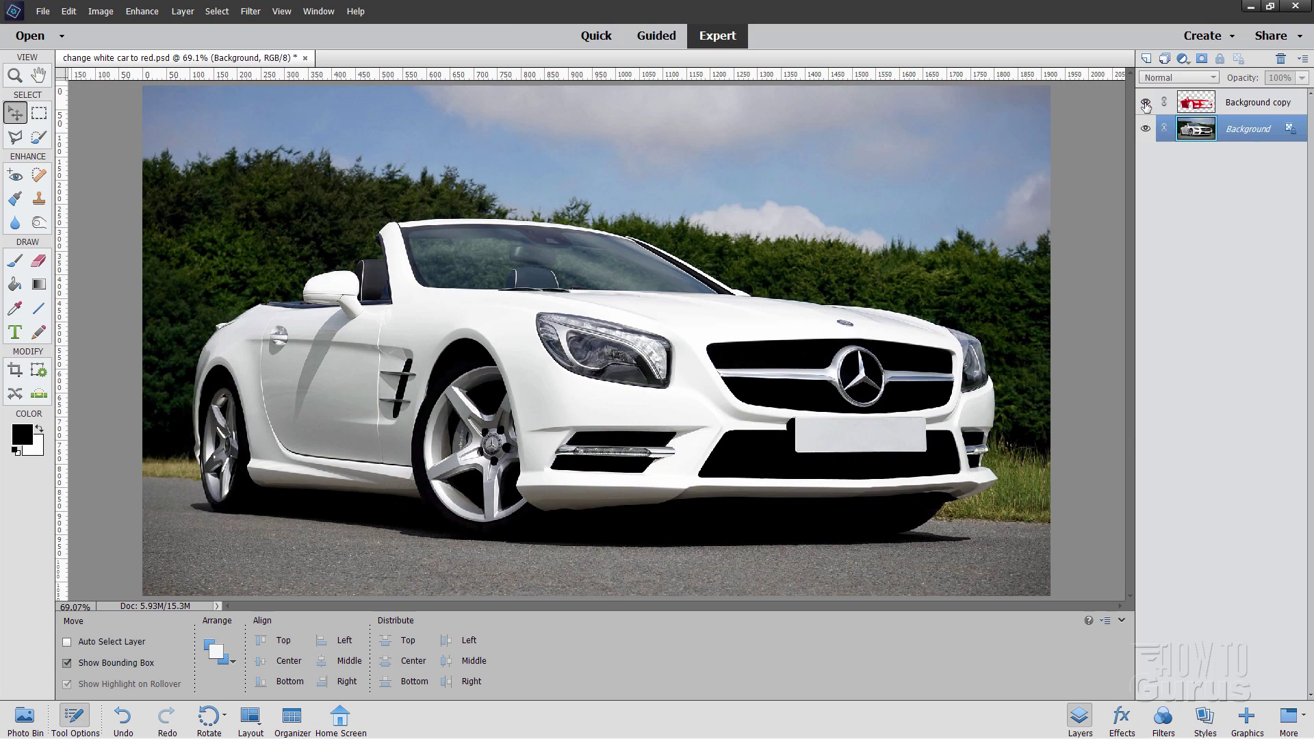
click(1145, 102)
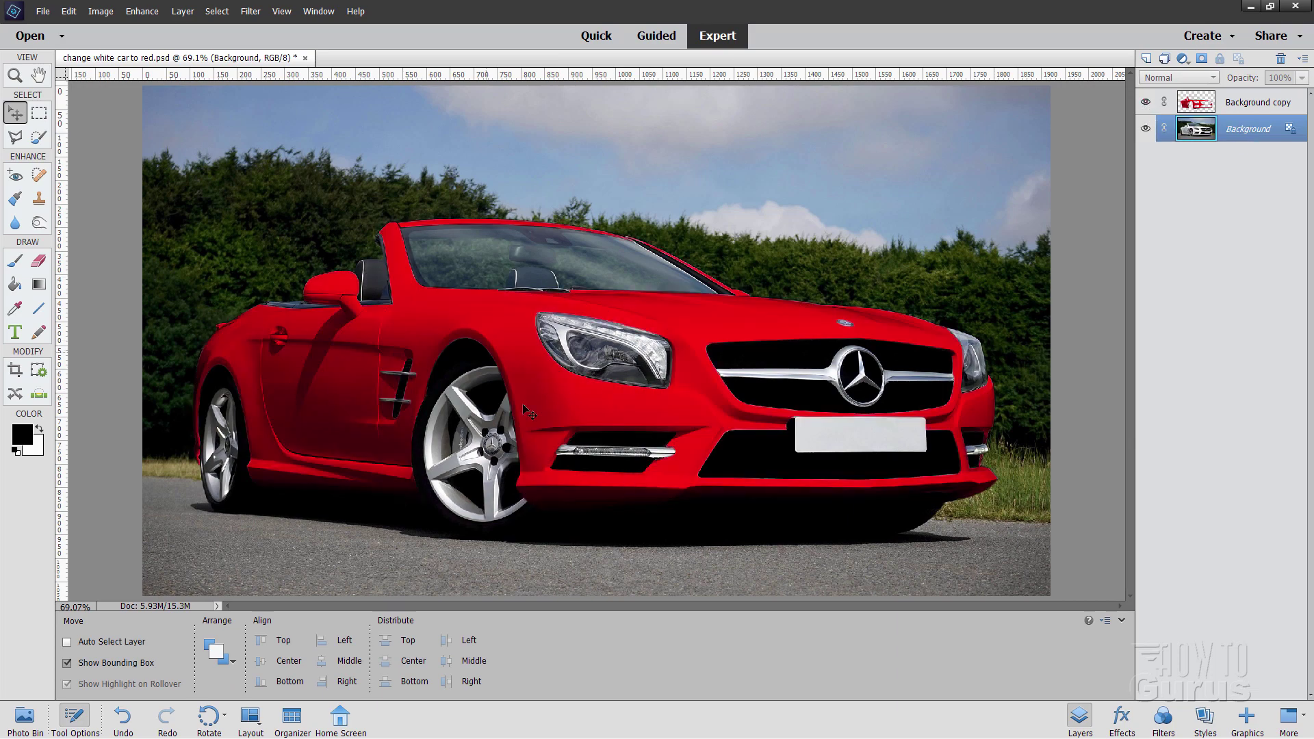